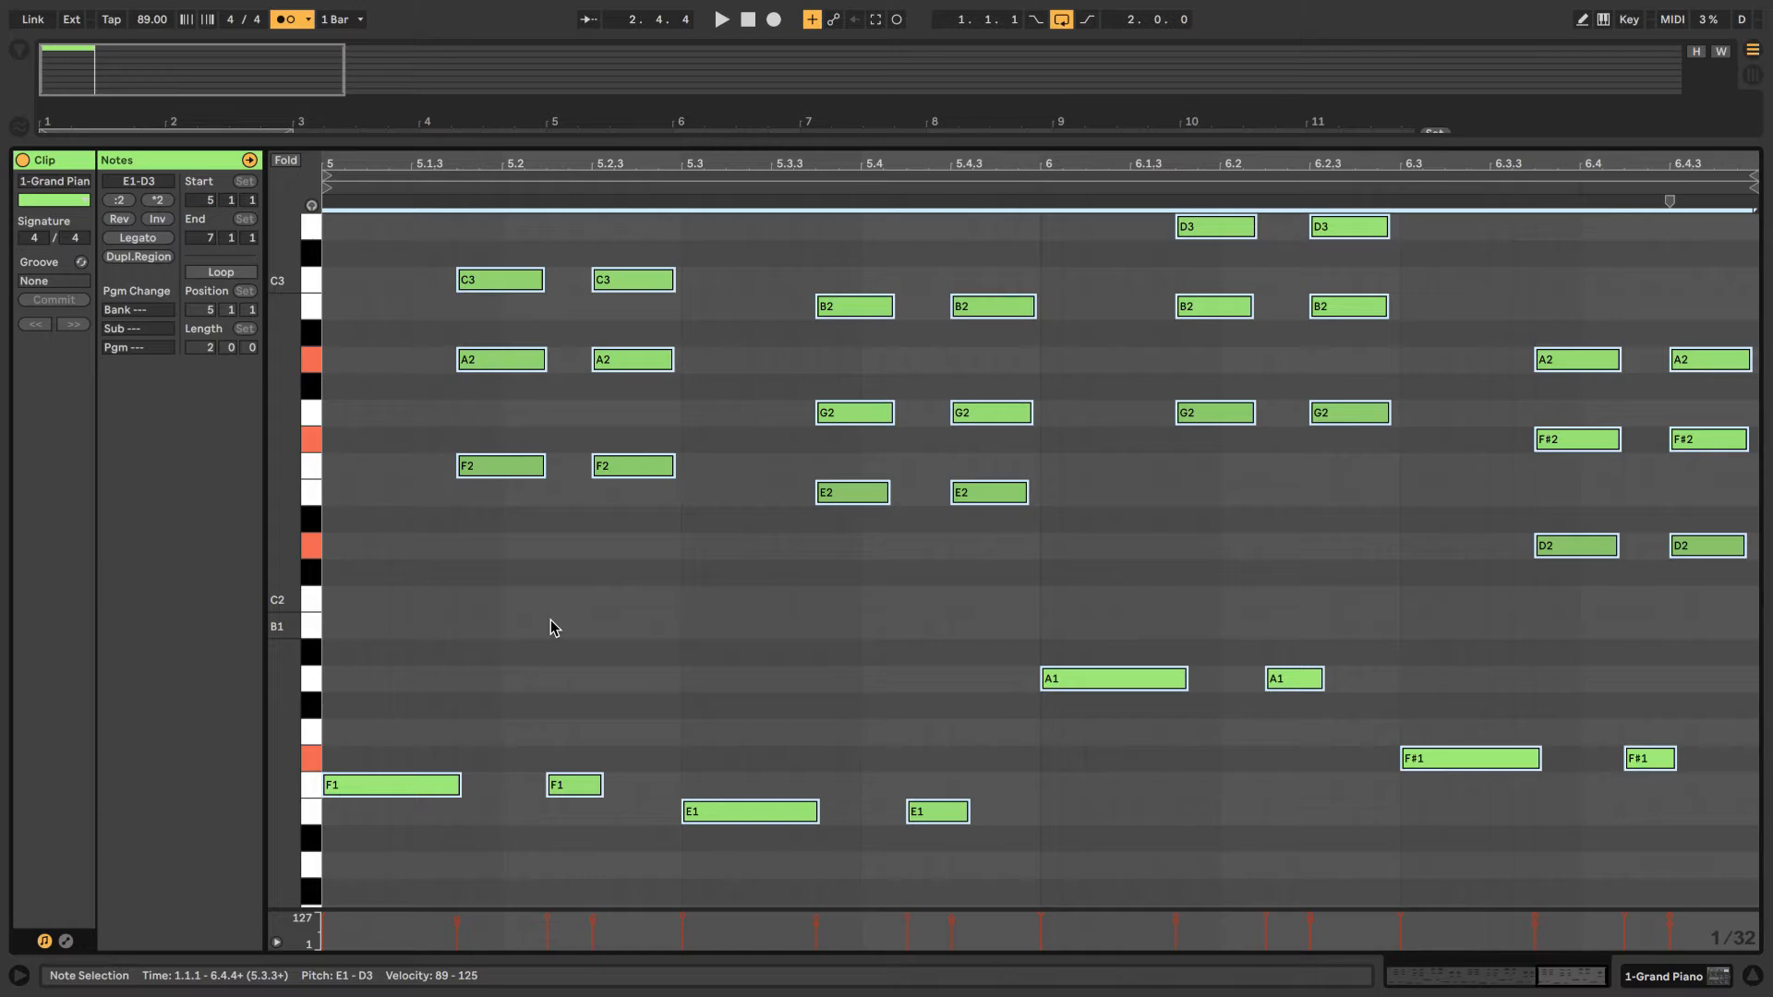
# - Arm the Drum Rack track and record a drum pattern over the two-bar piano loop
pyautogui.press('space')
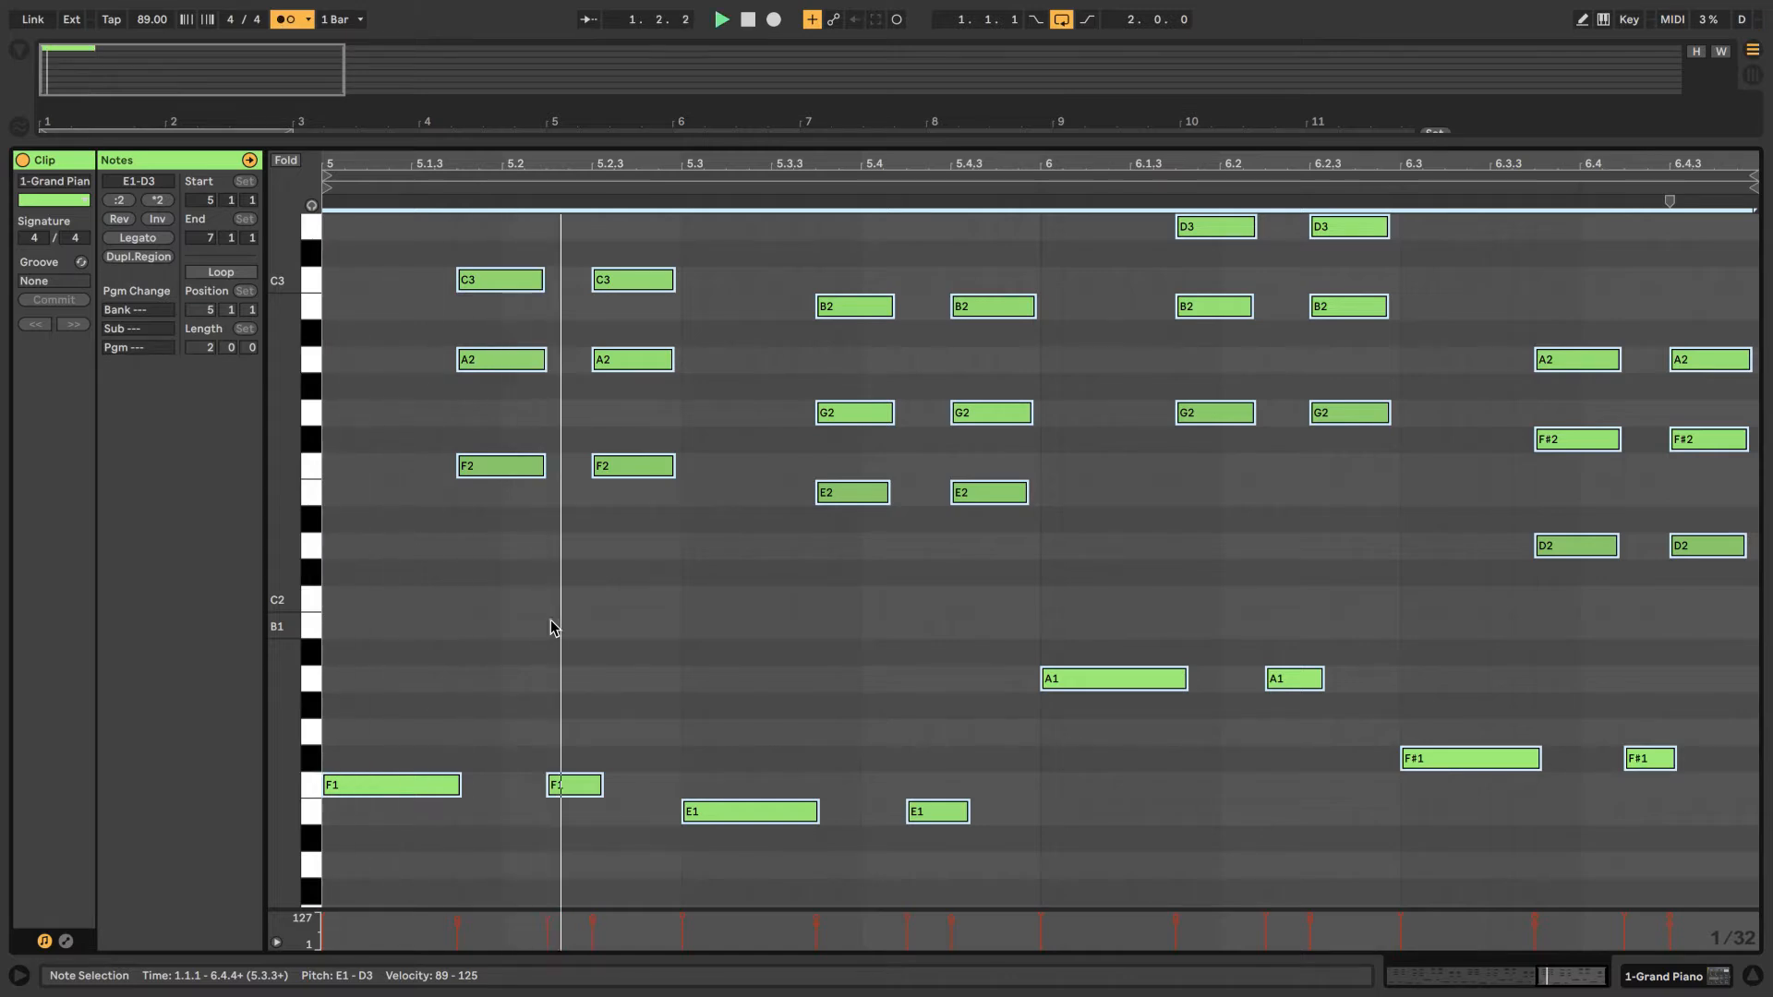
pyautogui.click(1753, 976)
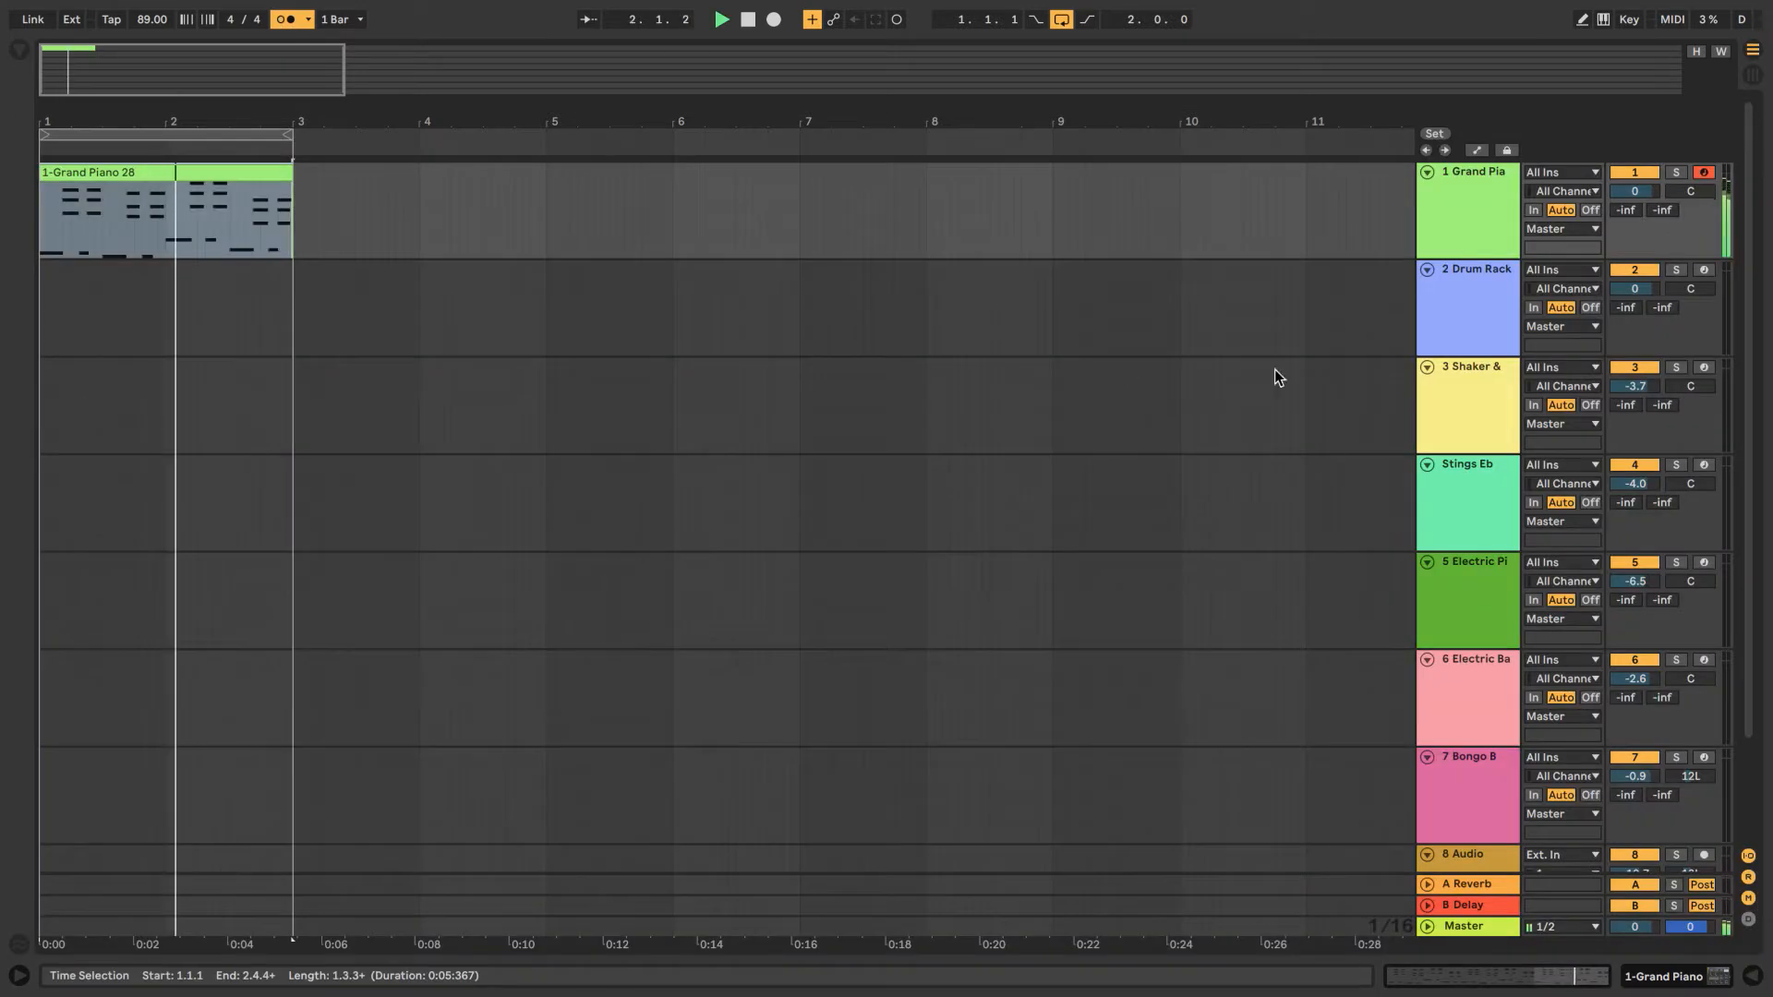
pyautogui.click(1704, 269)
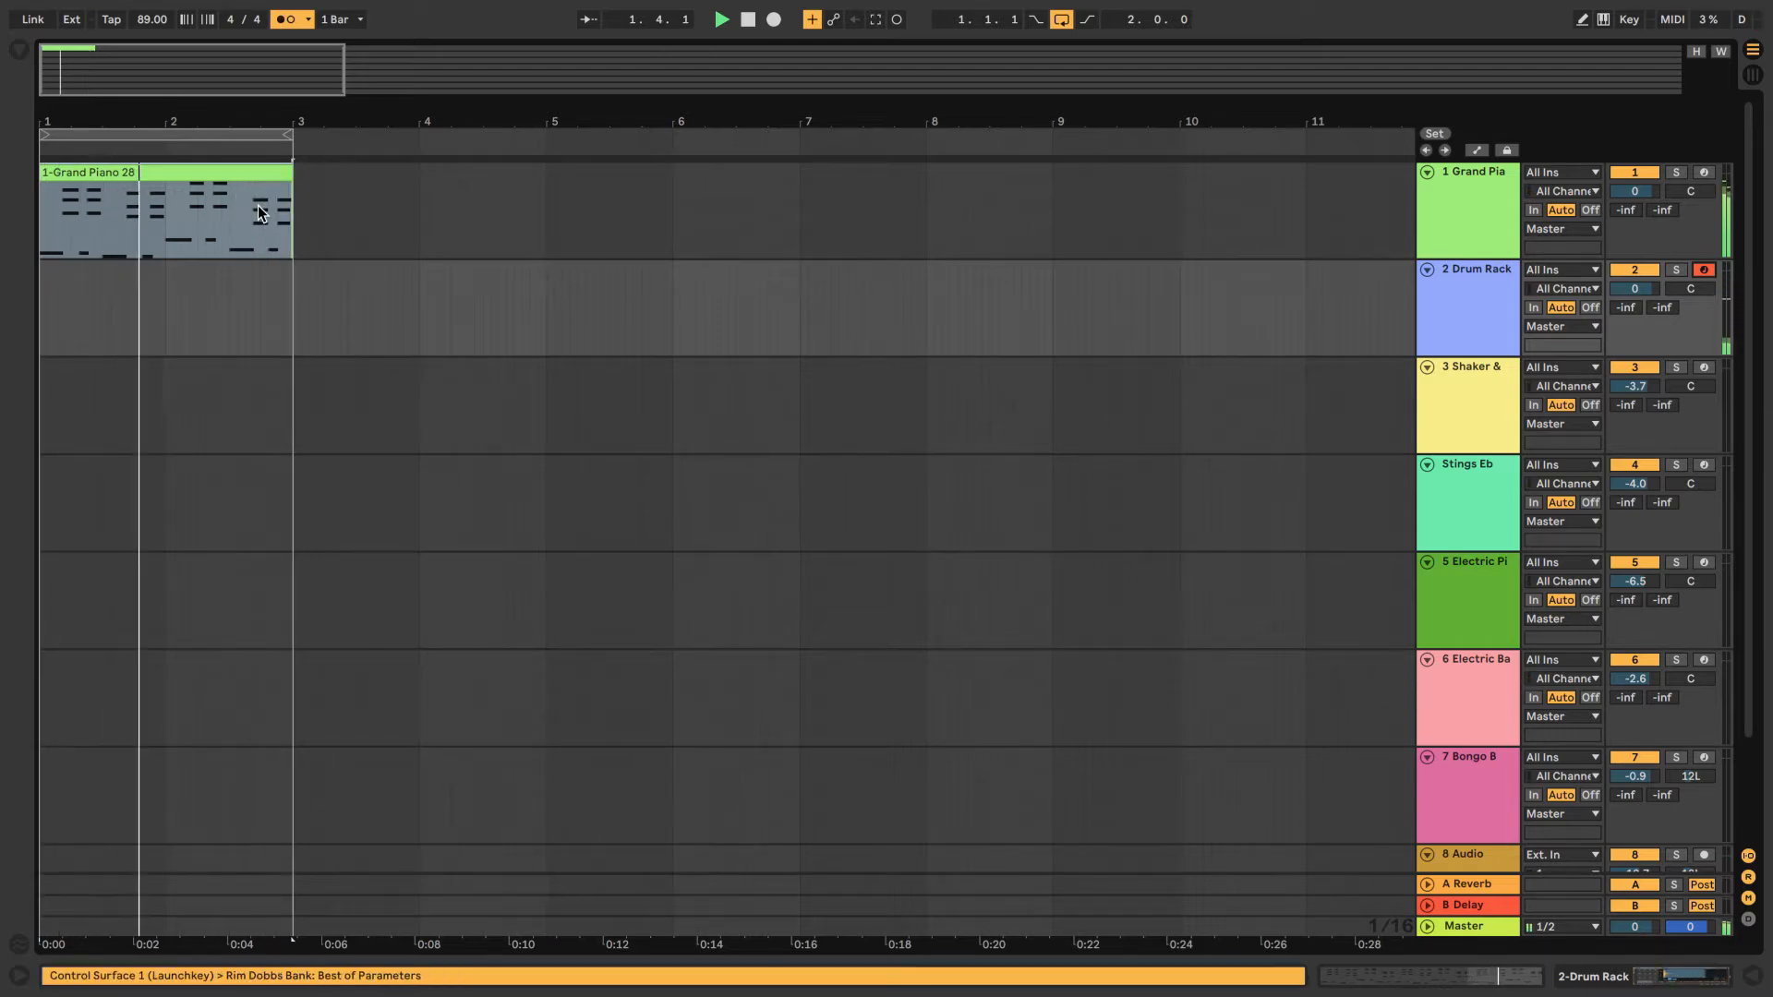
pyautogui.press('F9')
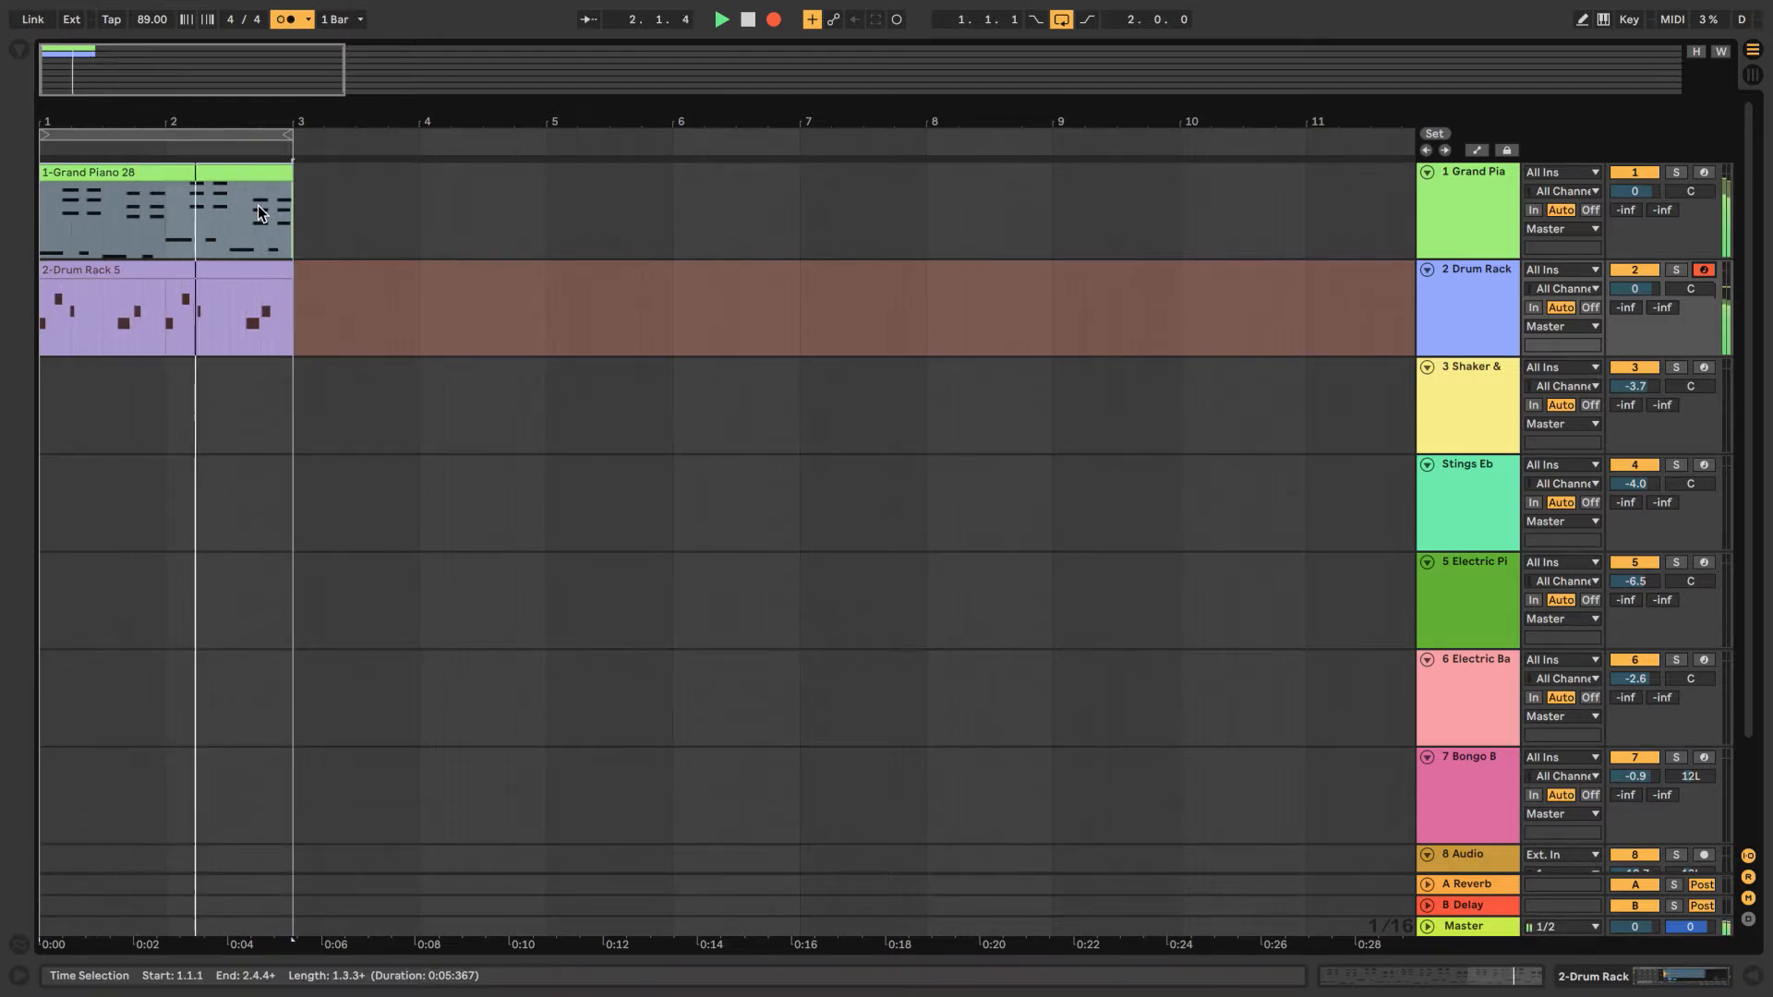
pyautogui.press('space')
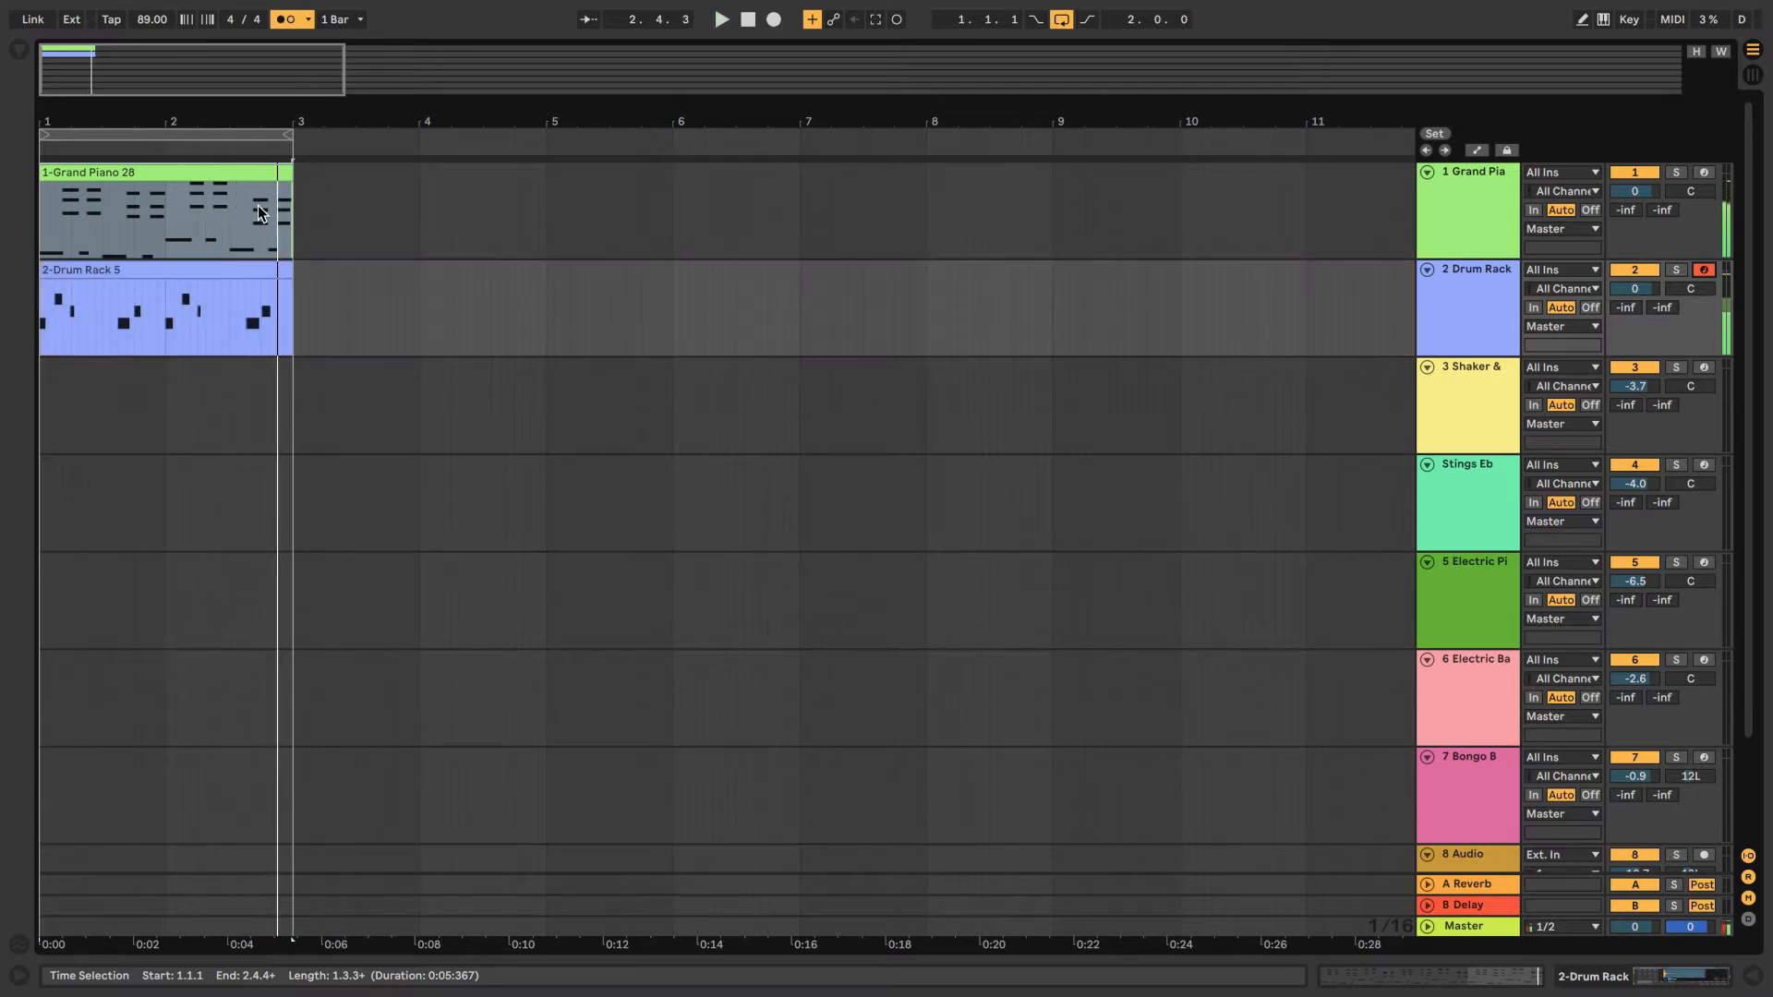
# - Arm the Shaker & Maracas track and record a steady shaker part across the two-bar loop
pyautogui.click(1704, 368)
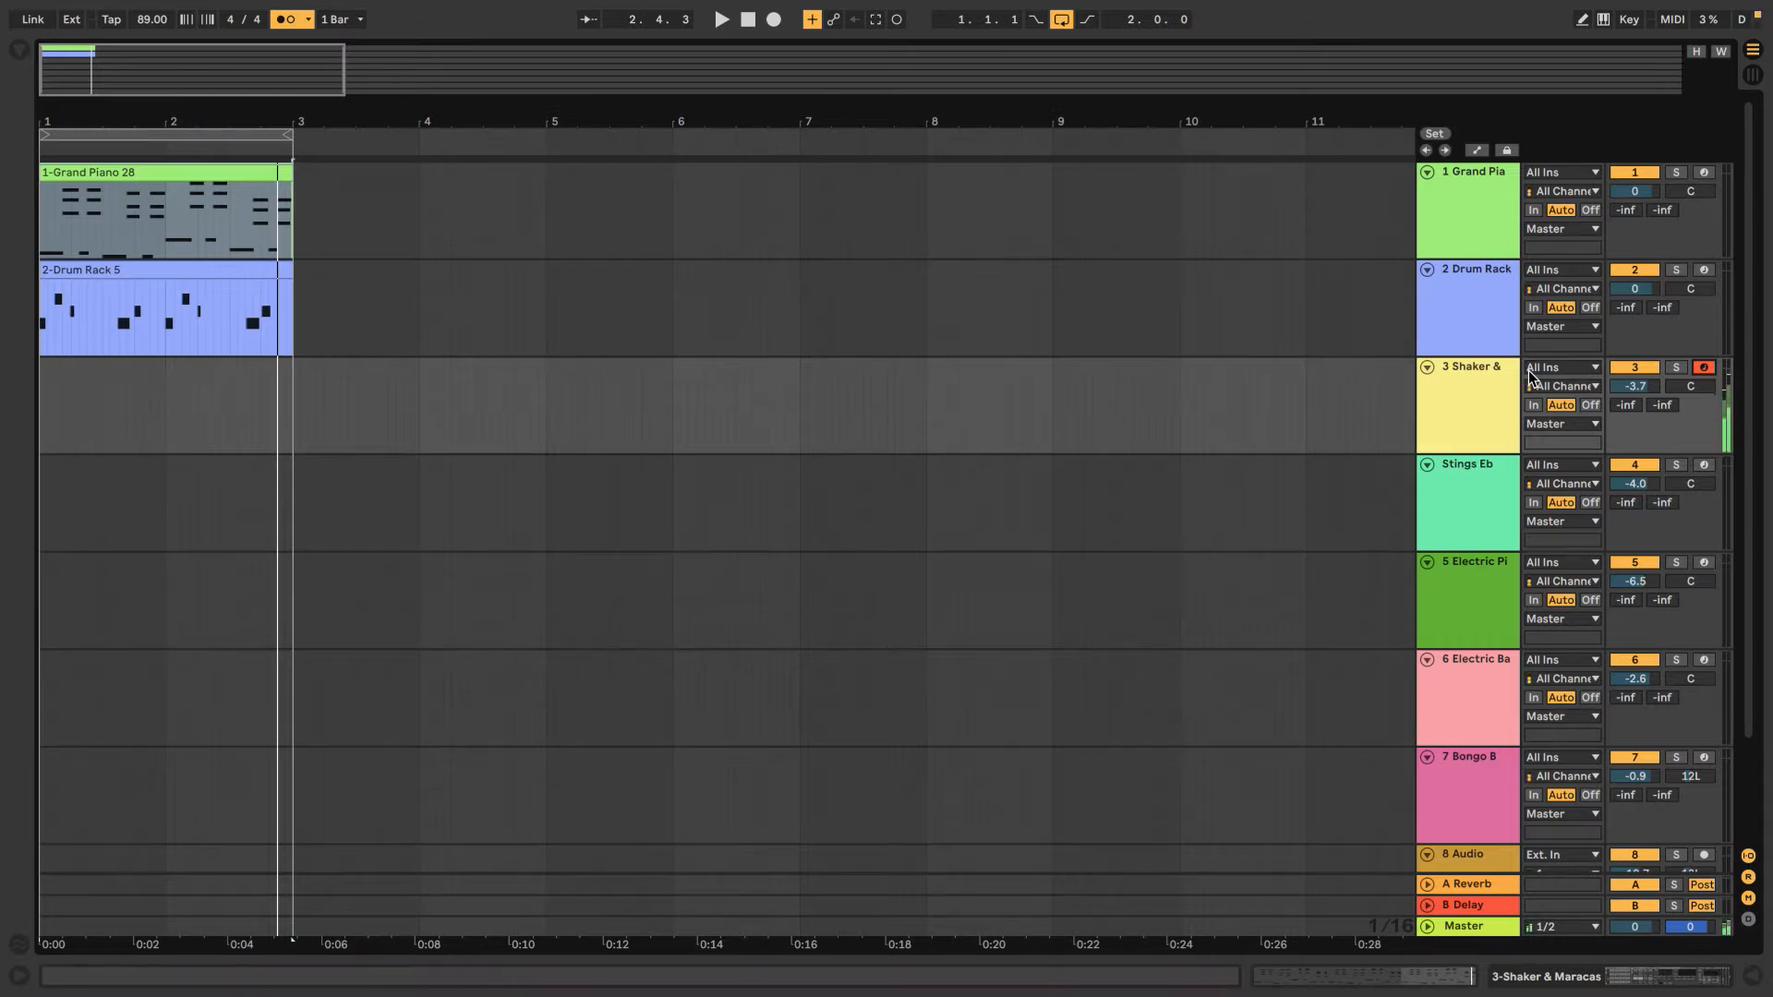
pyautogui.press('F9')
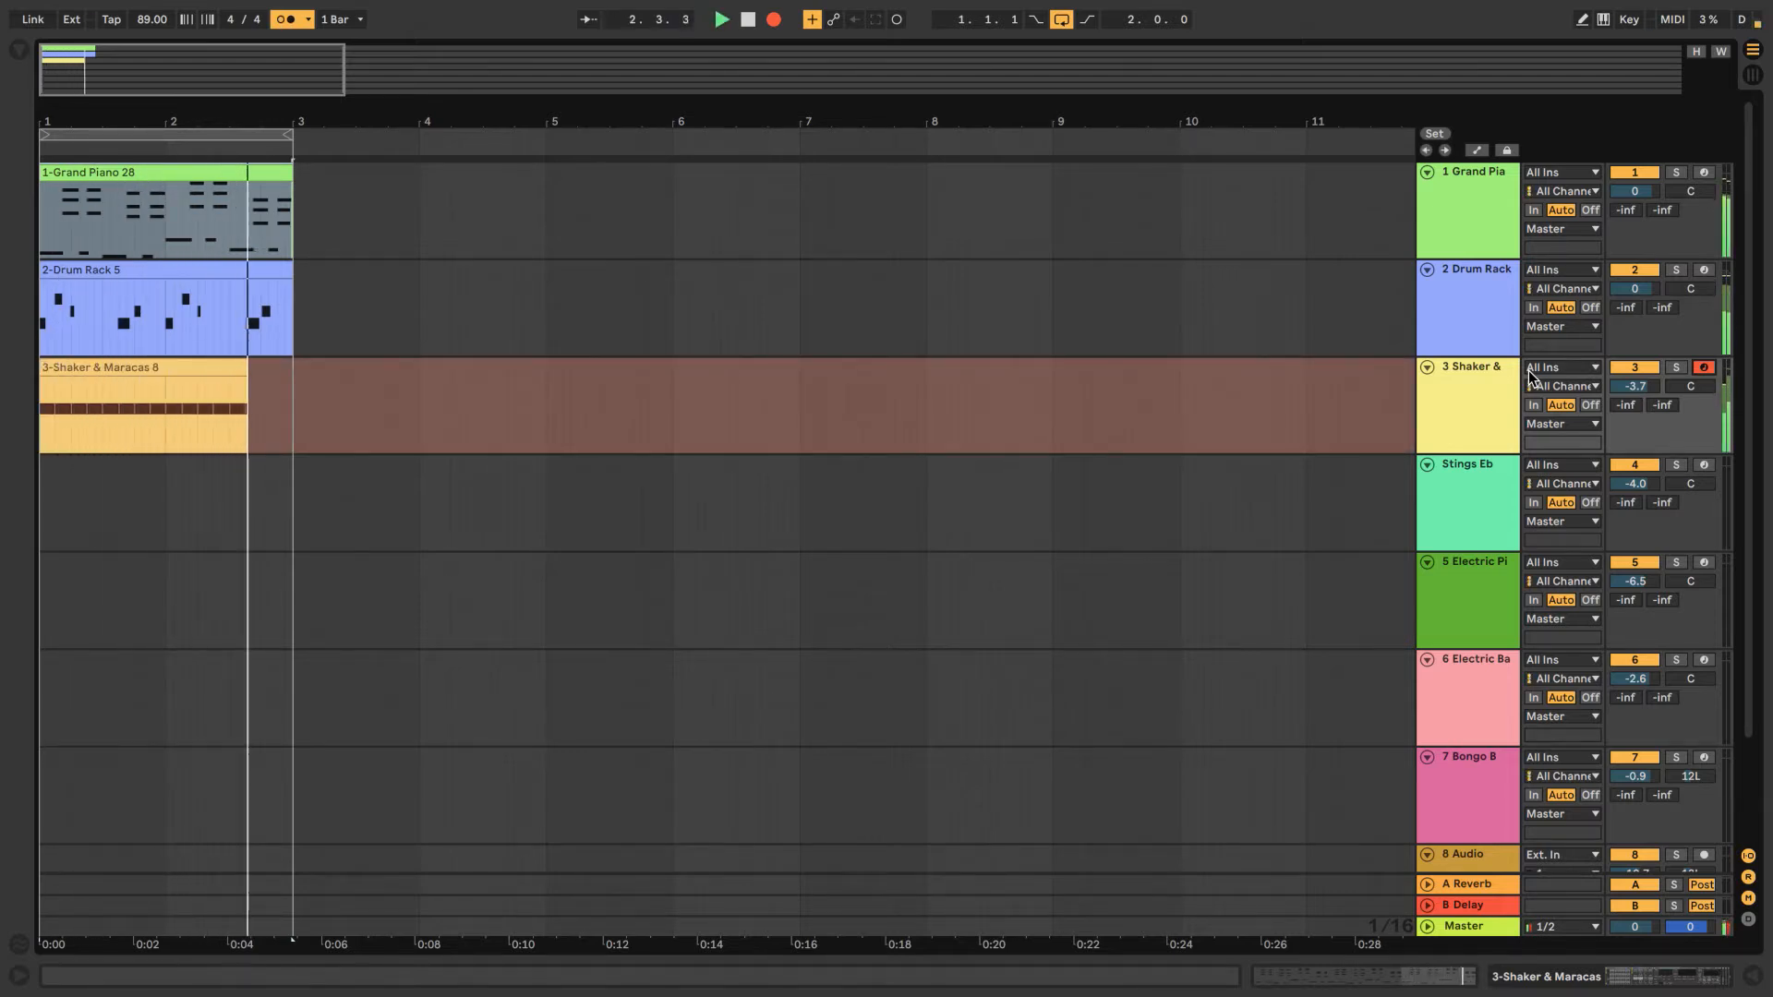
pyautogui.press('F9')
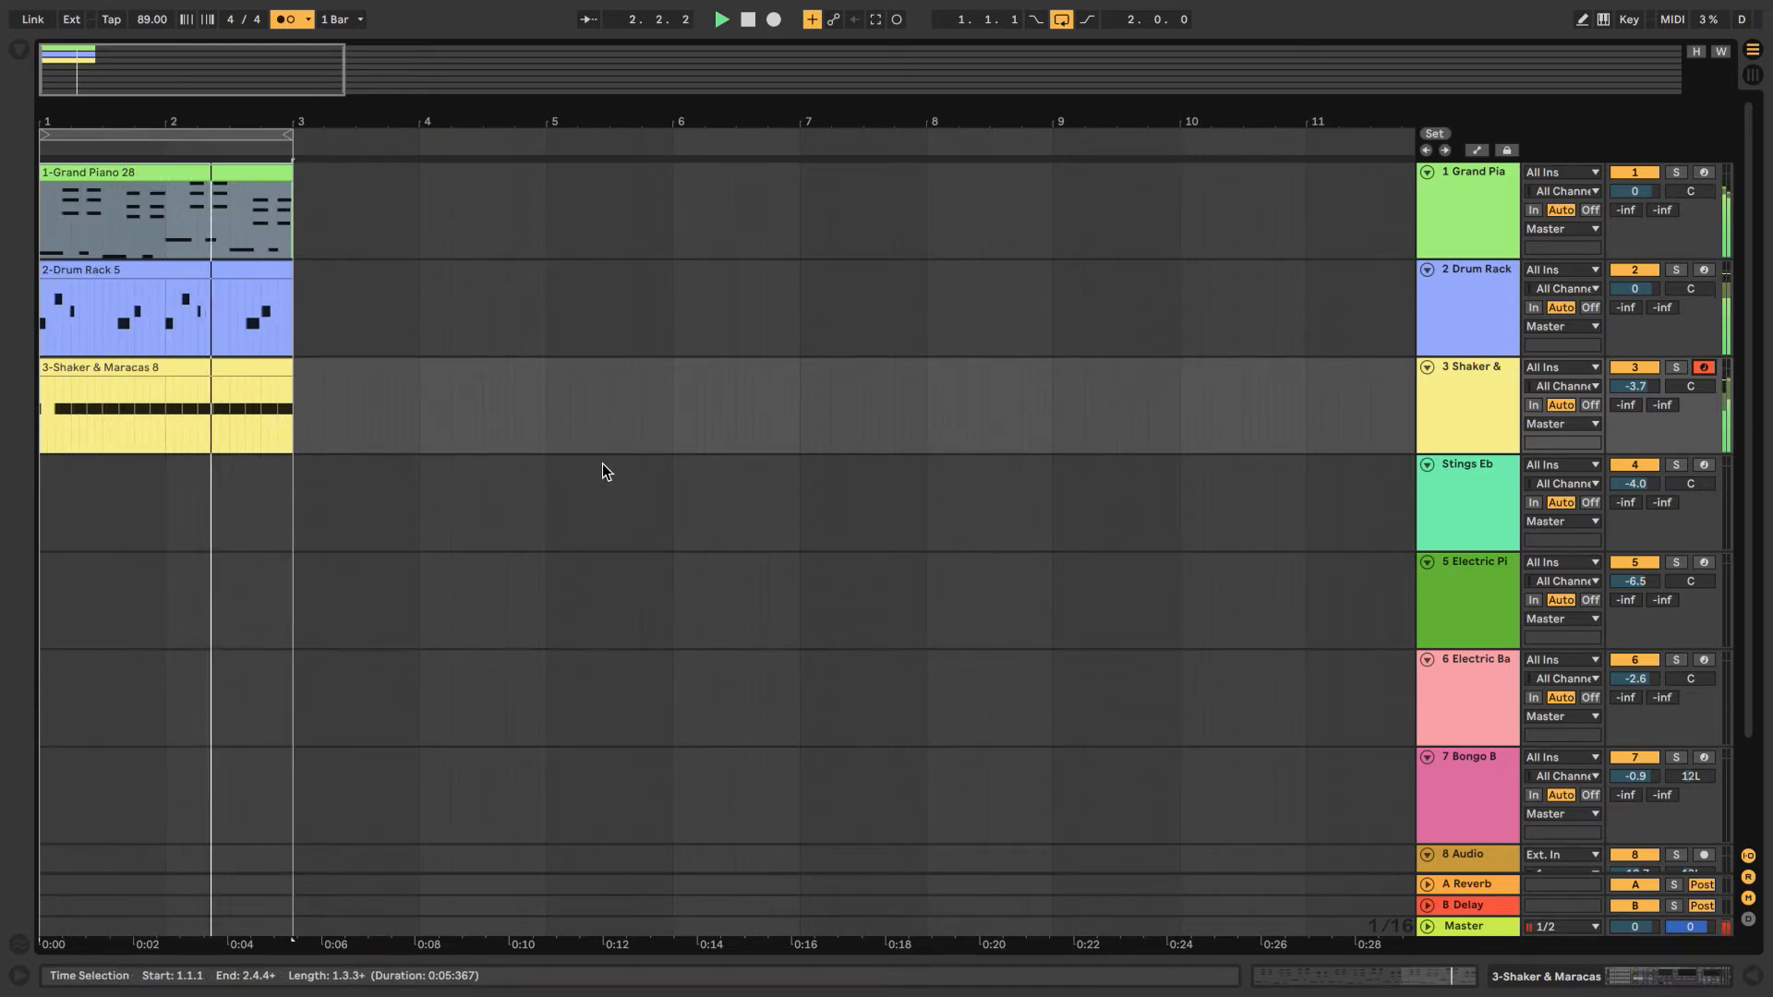
# - Record an E3, G3 and B3 chord on the strings track around the start of bar 2, and play back the loop
pyautogui.scroll(-3, 602, 463)
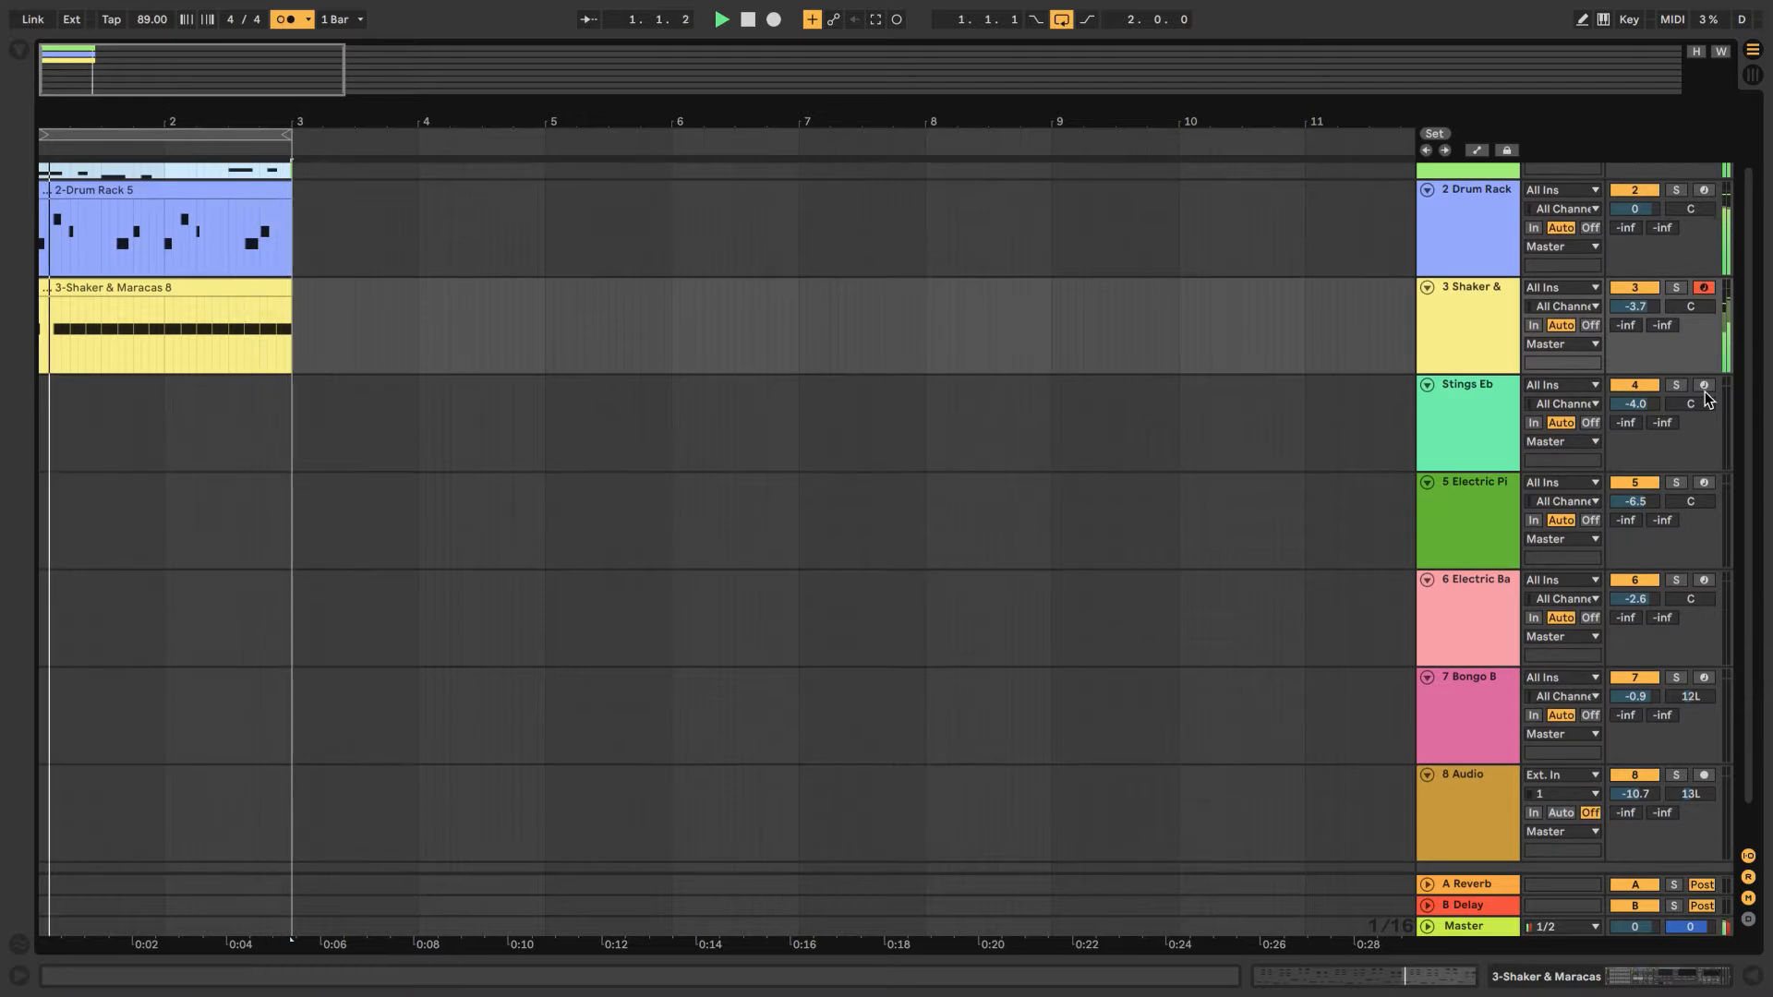
pyautogui.click(1136, 399)
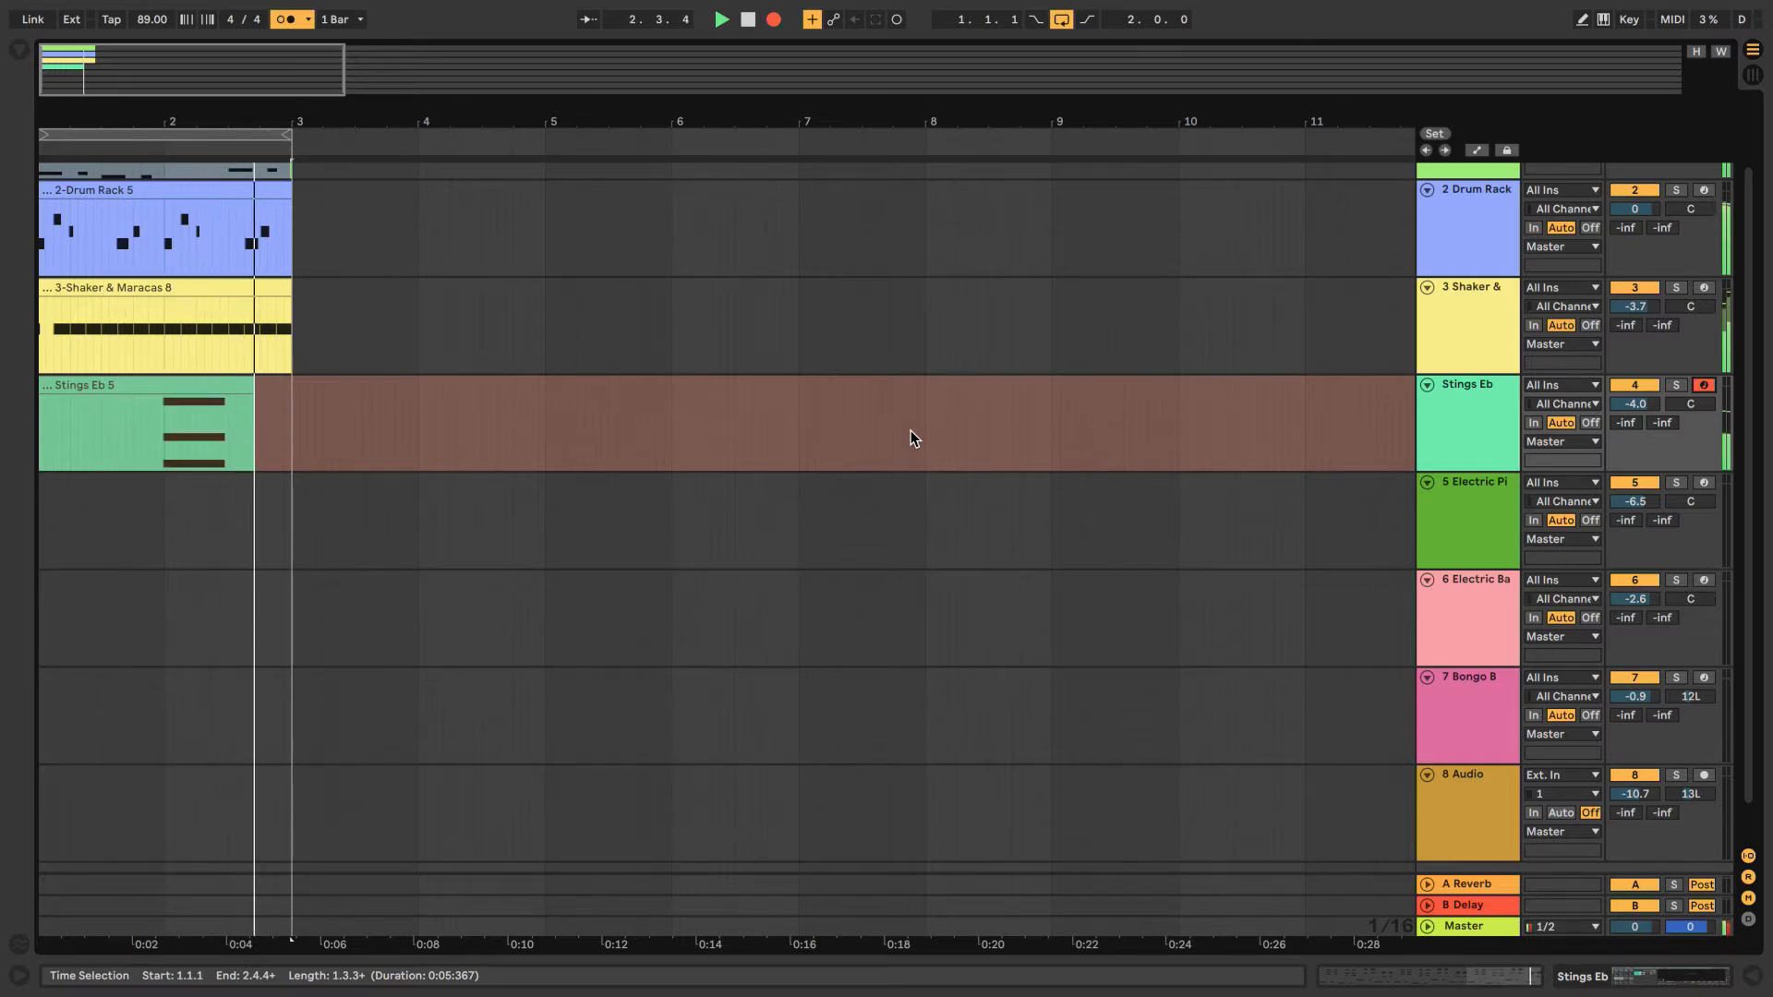
pyautogui.press('space')
pyautogui.press('space')
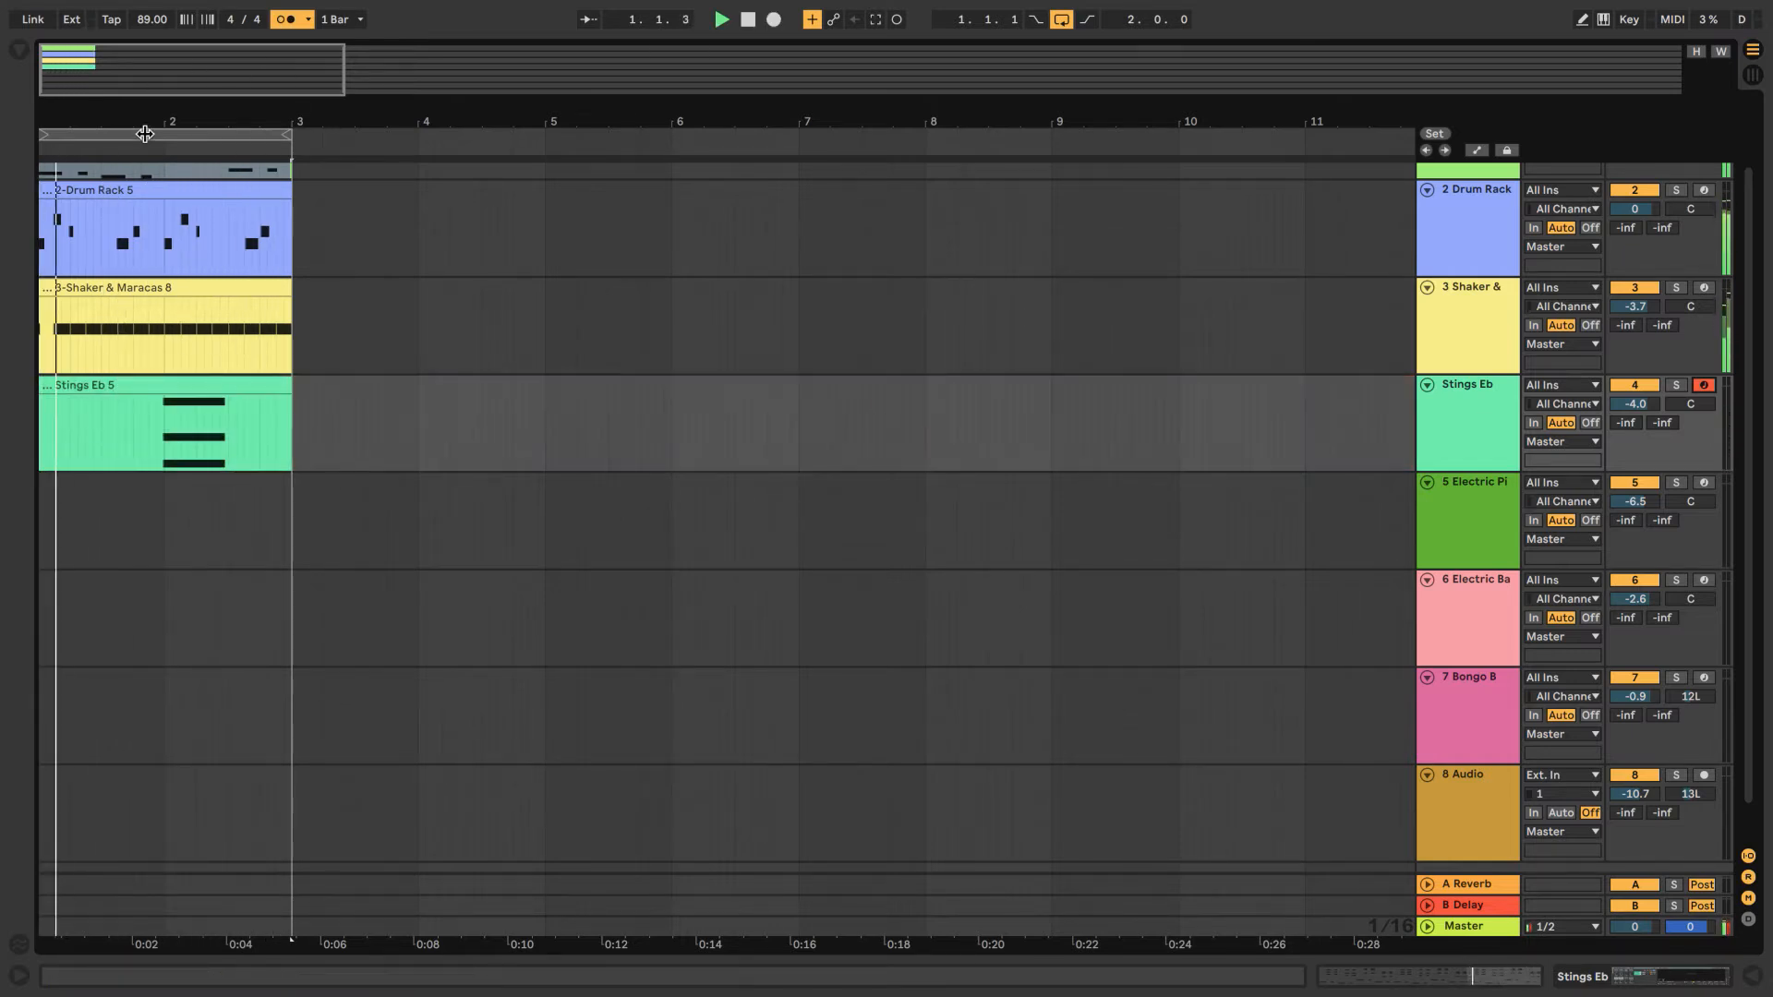
# - Duplicate the two-bar section on all tracks and extend the loop to four bars
pyautogui.click(147, 135)
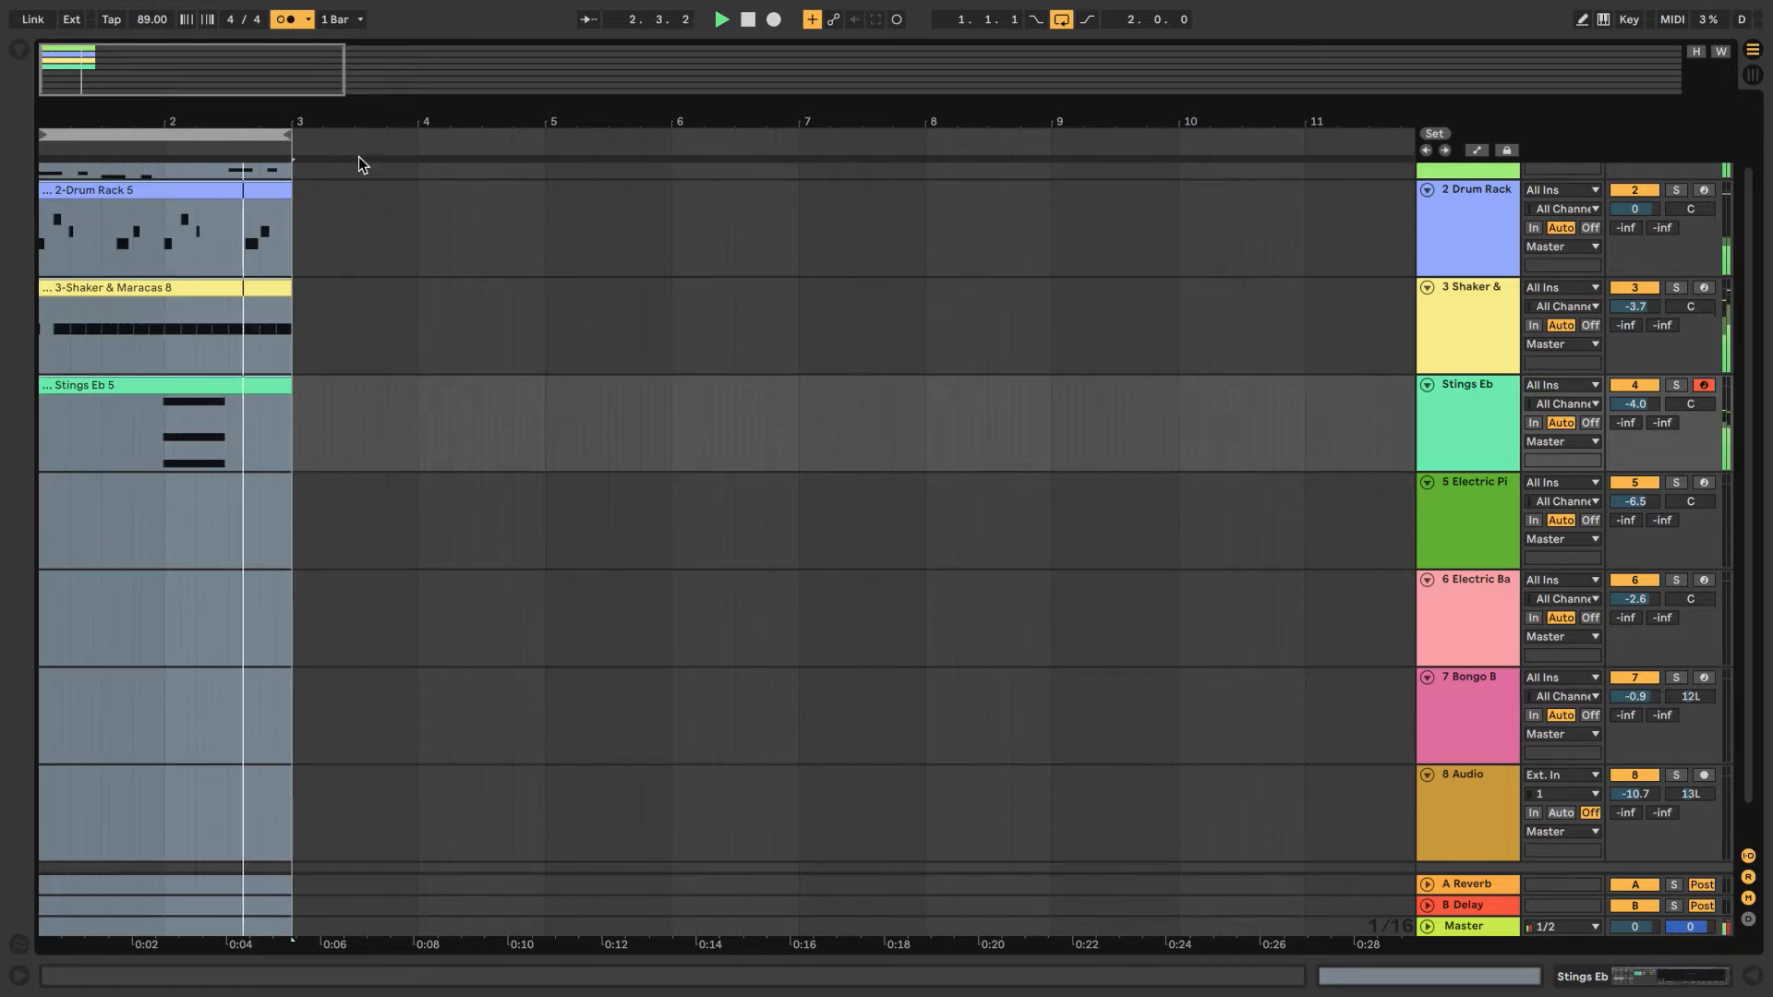
pyautogui.hotkey('ctrl', 'd')
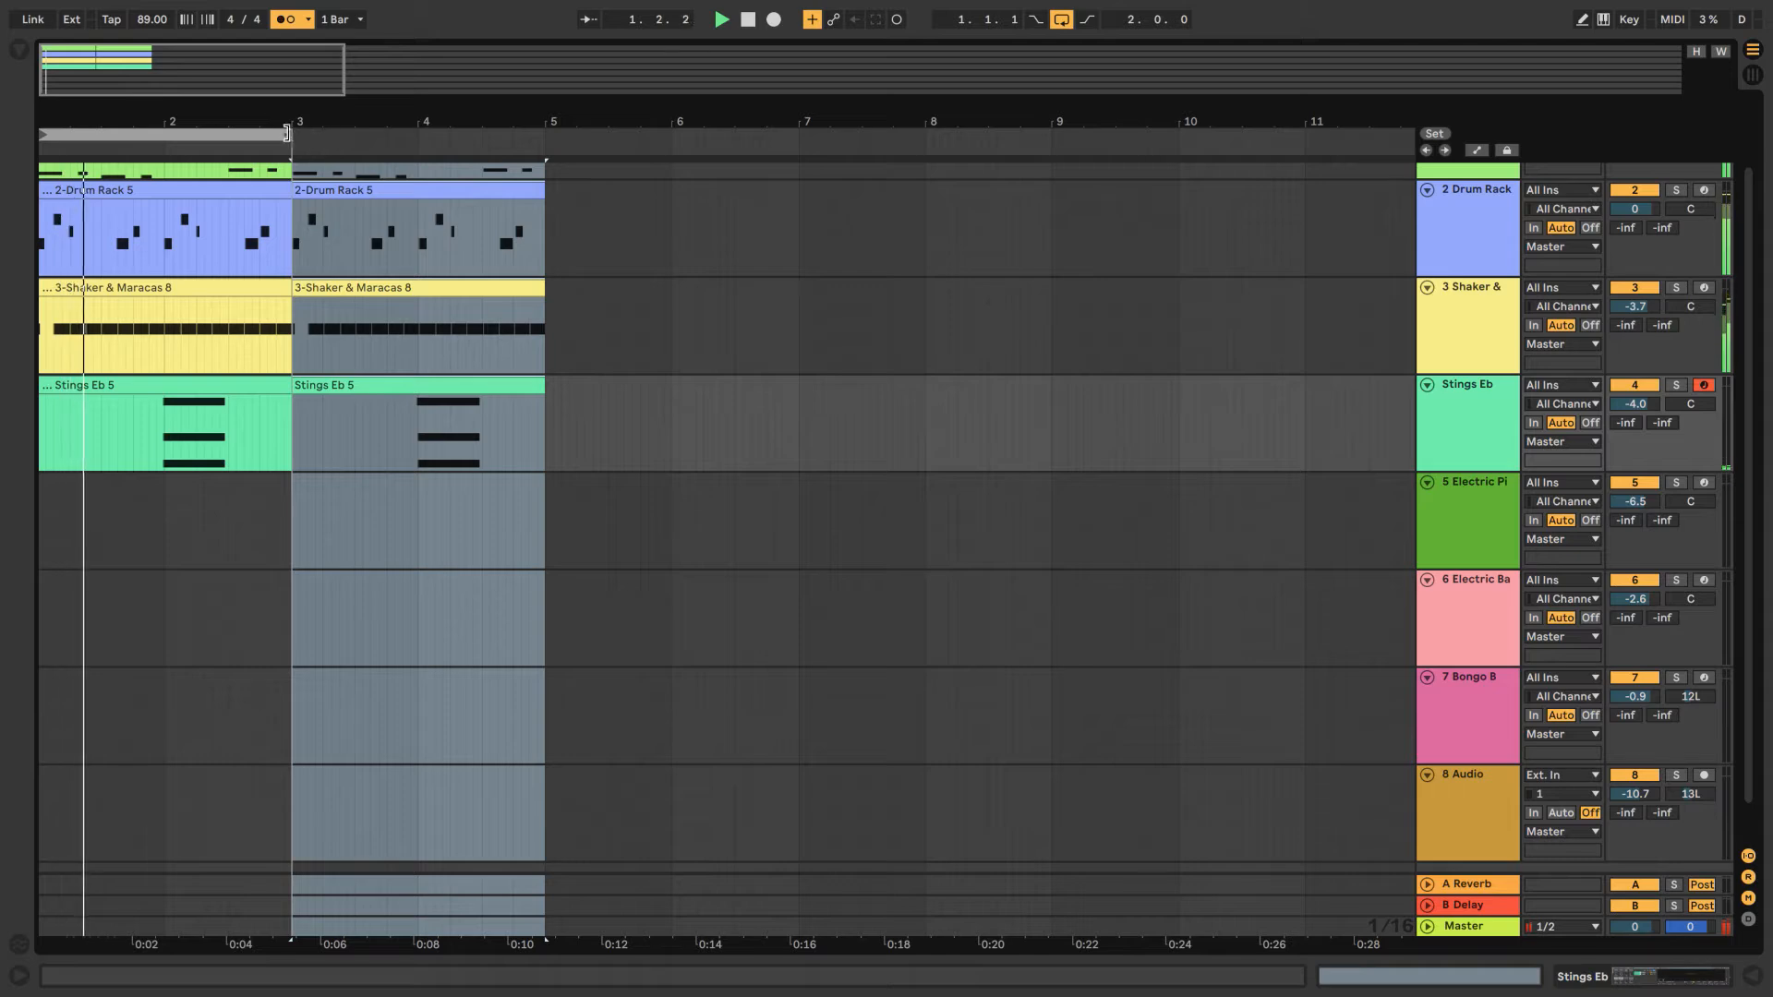
pyautogui.moveTo(292, 135); pyautogui.dragTo(543, 148)
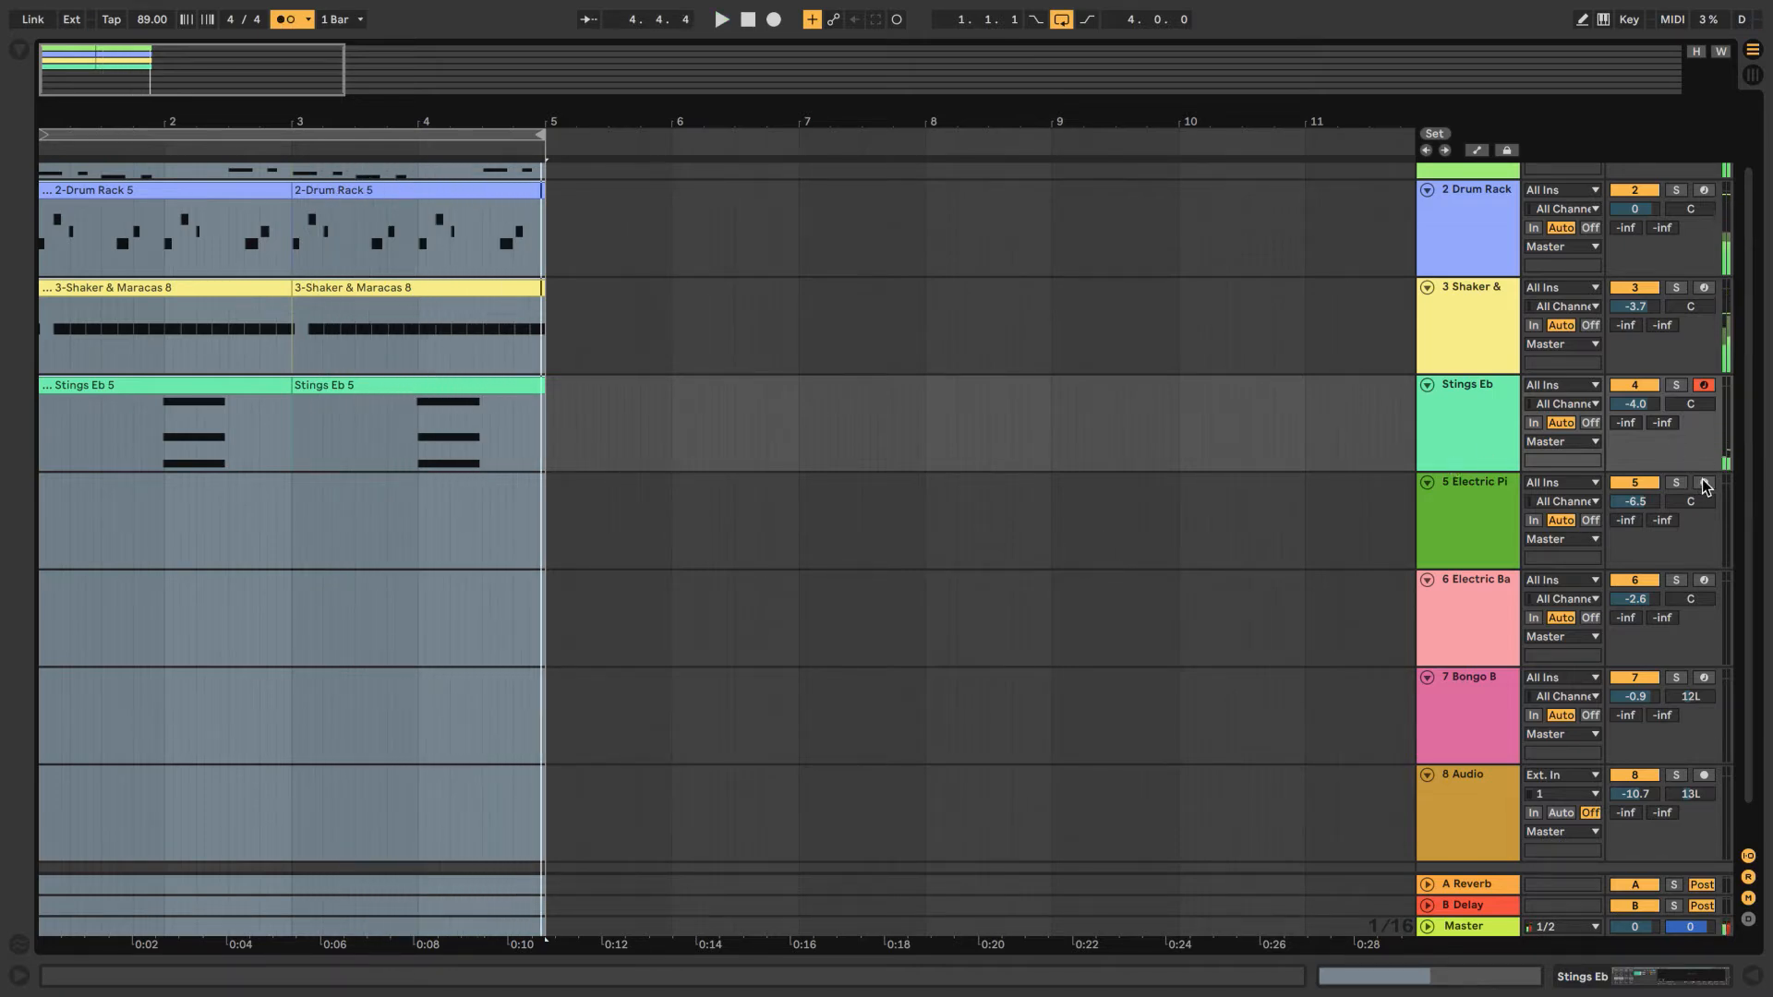
# - Consolidate the two strings clips into a single four-bar clip and open its notes
pyautogui.doubleClick(195, 405)
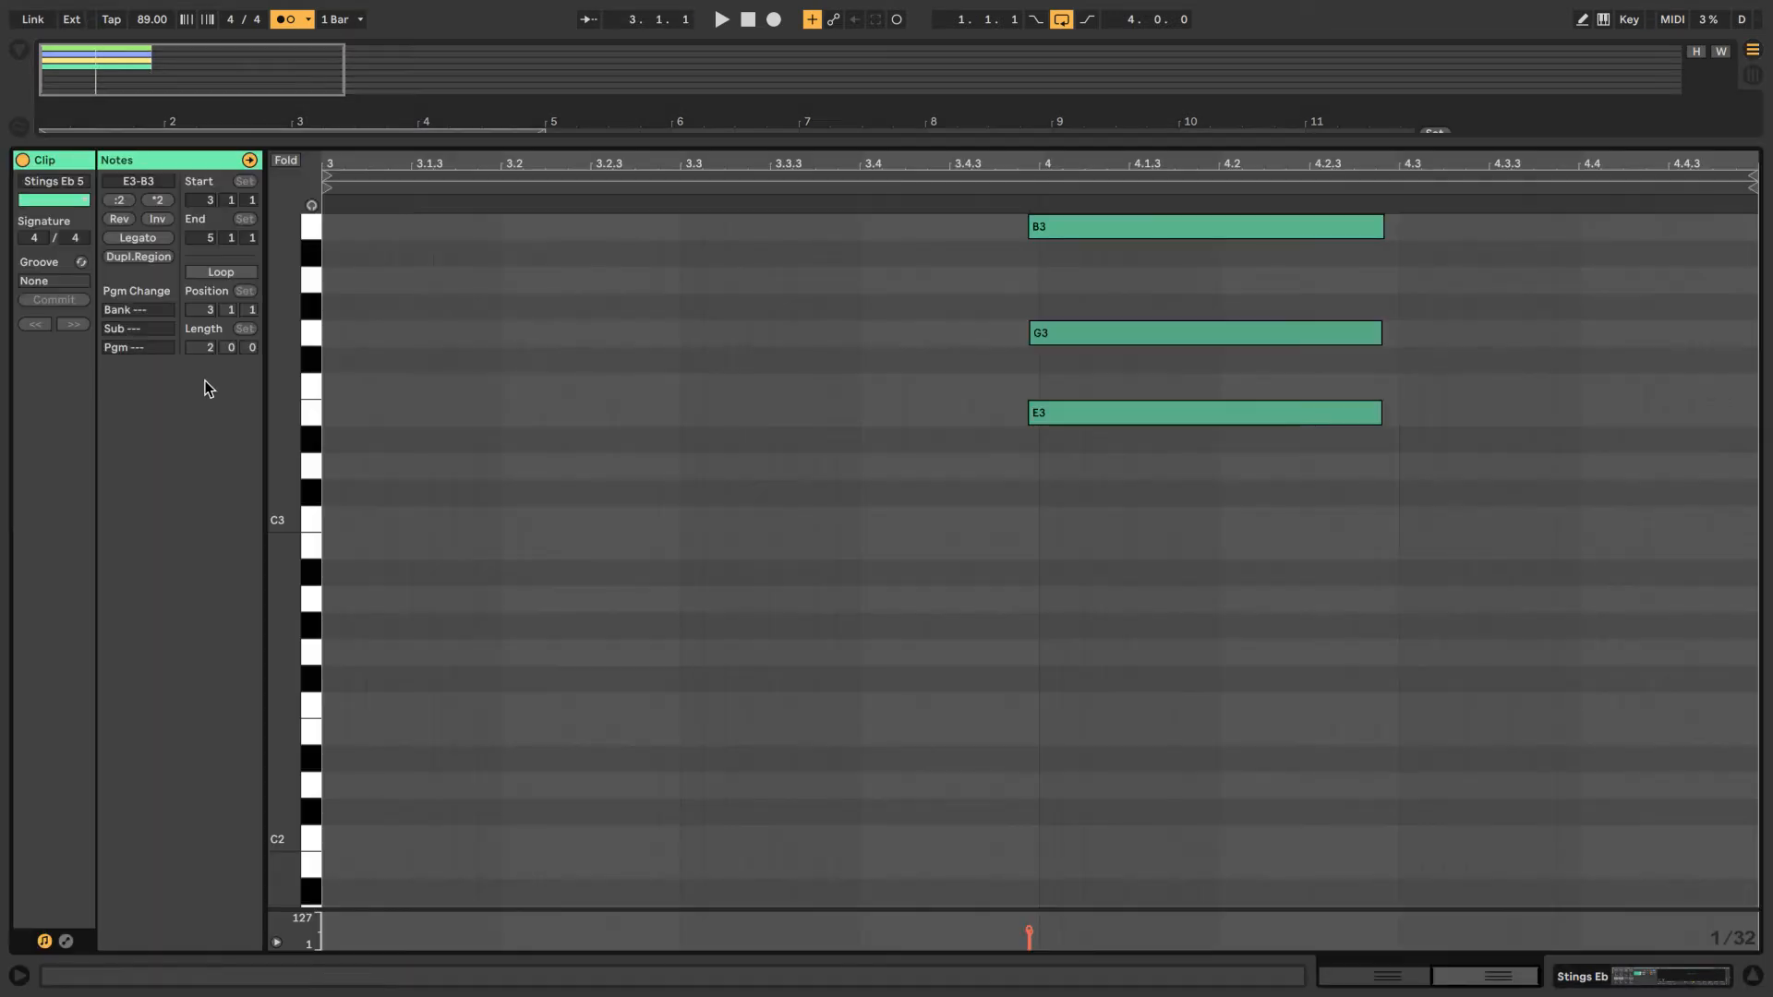
pyautogui.click(1755, 975)
pyautogui.moveTo(545, 443); pyautogui.dragTo(5, 432)
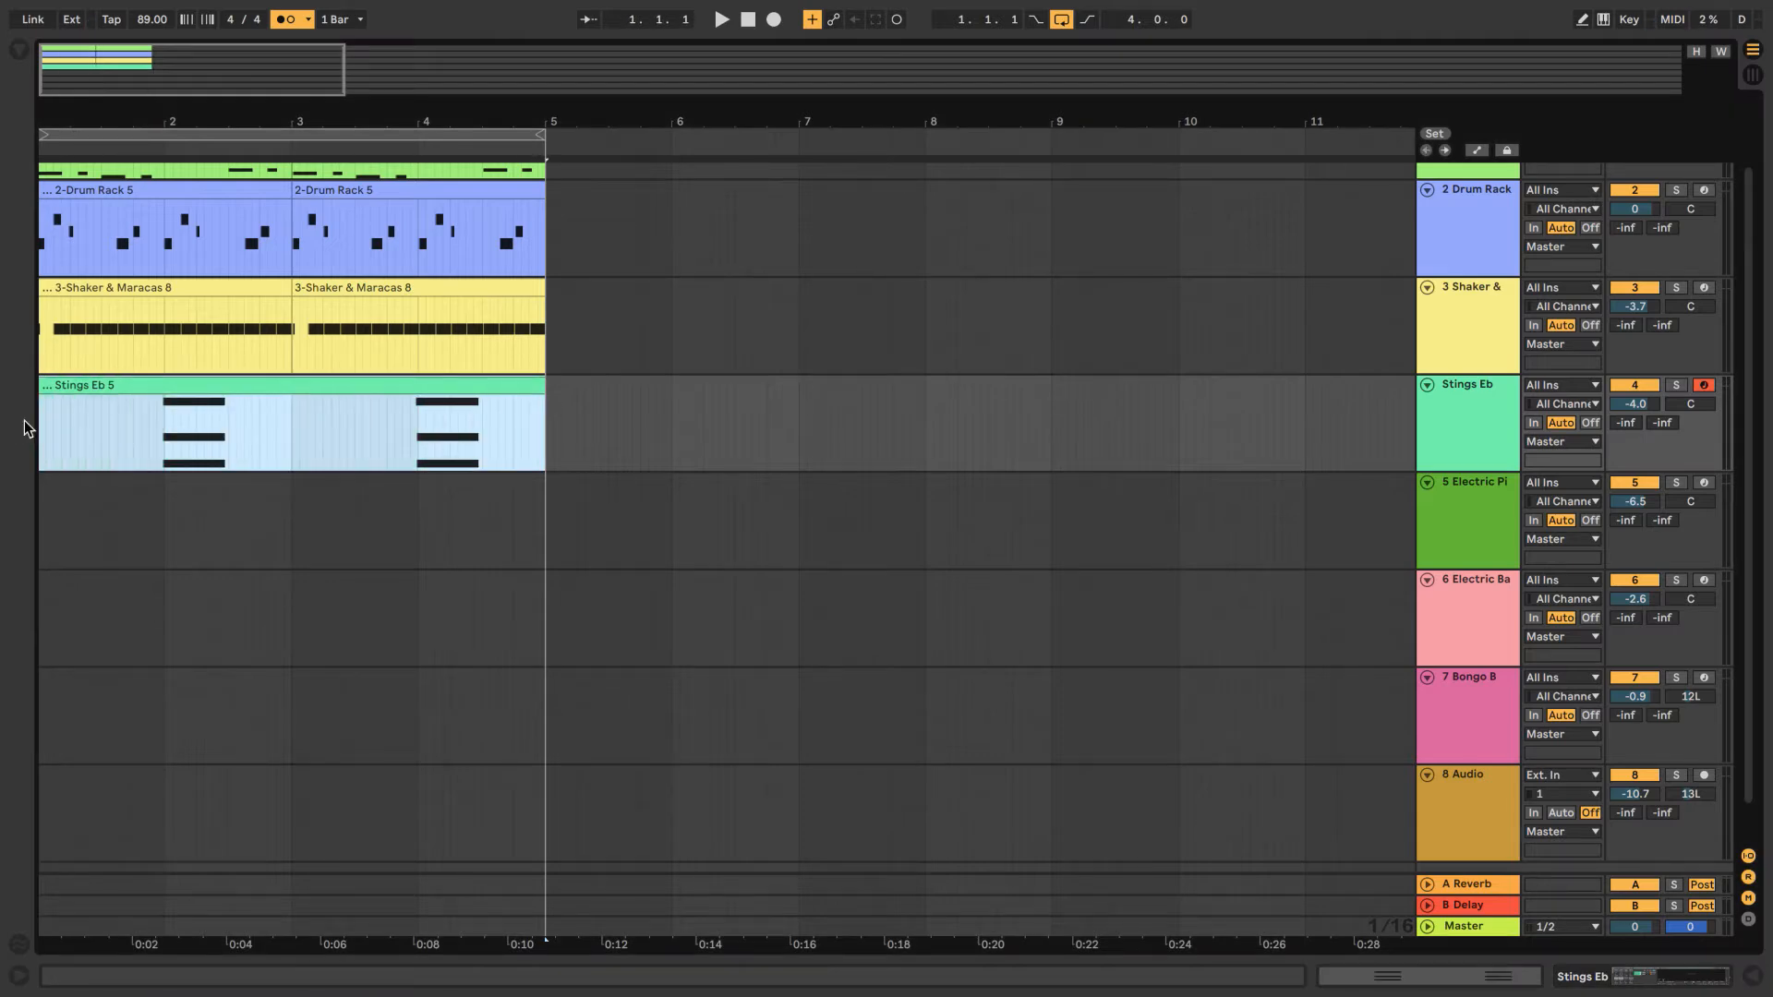
pyautogui.doubleClick(190, 392)
# - Try to shorten only the first B3 note in the strings clip
pyautogui.moveTo(1697, 199); pyautogui.dragTo(672, 264)
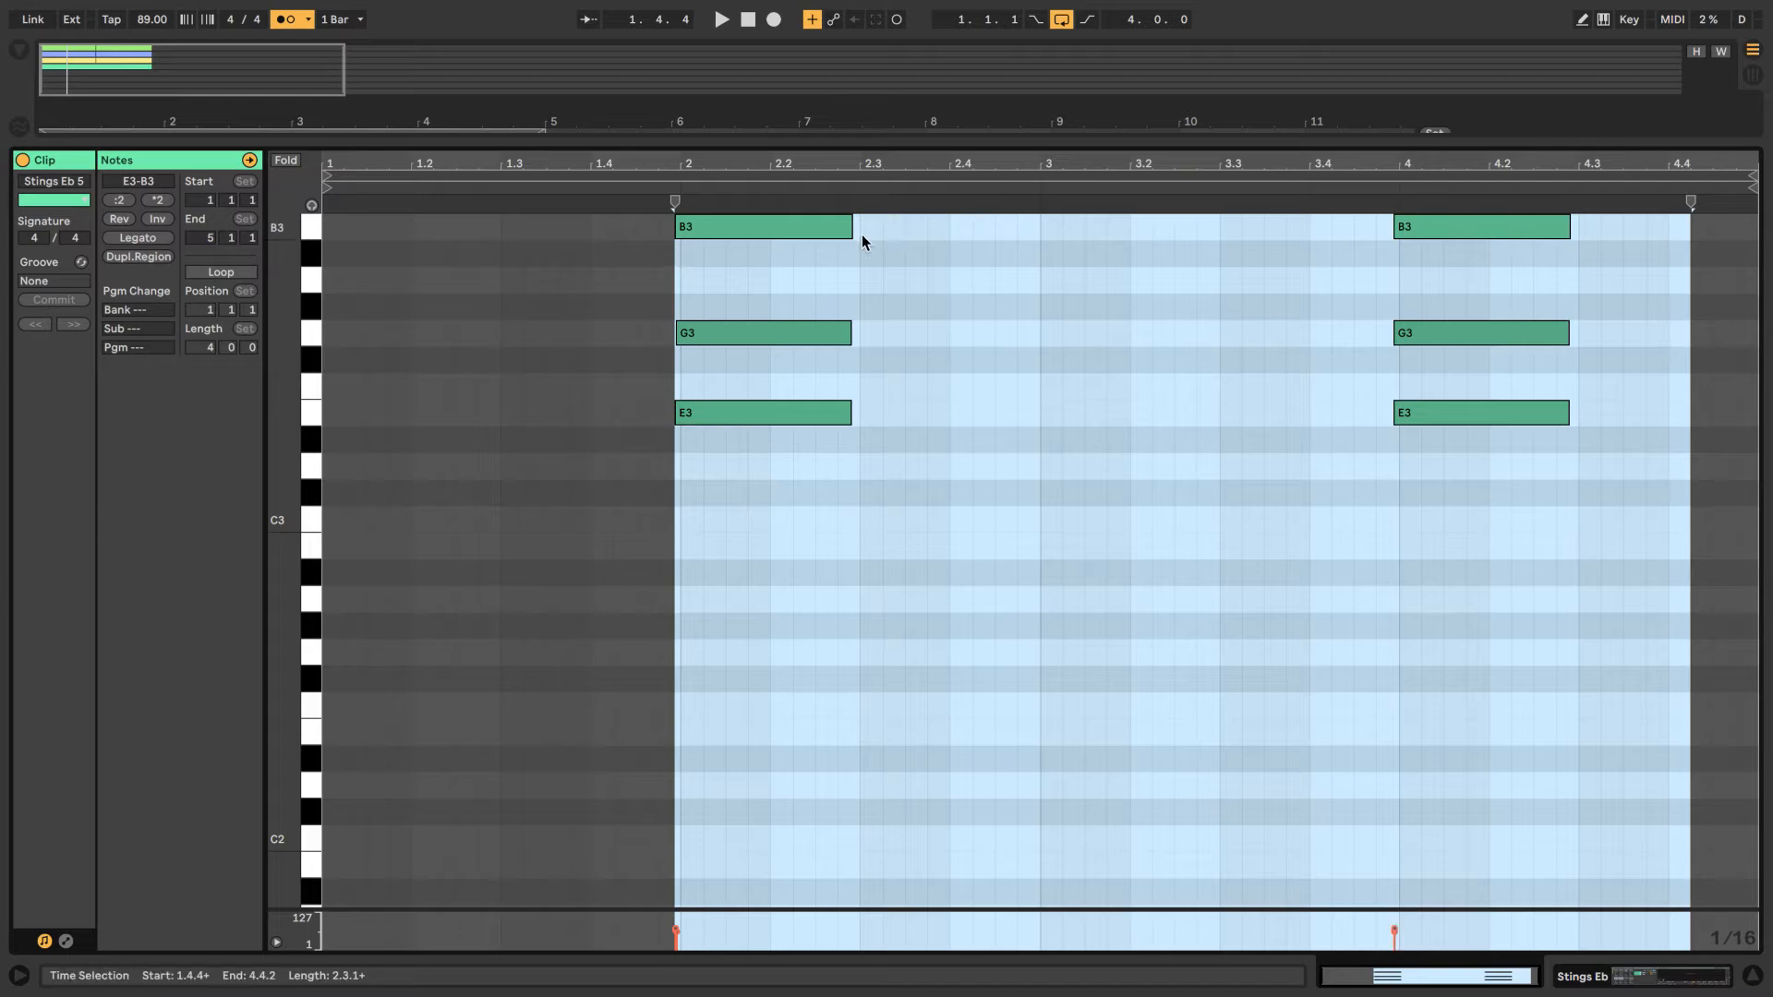
pyautogui.moveTo(850, 226); pyautogui.dragTo(844, 227)
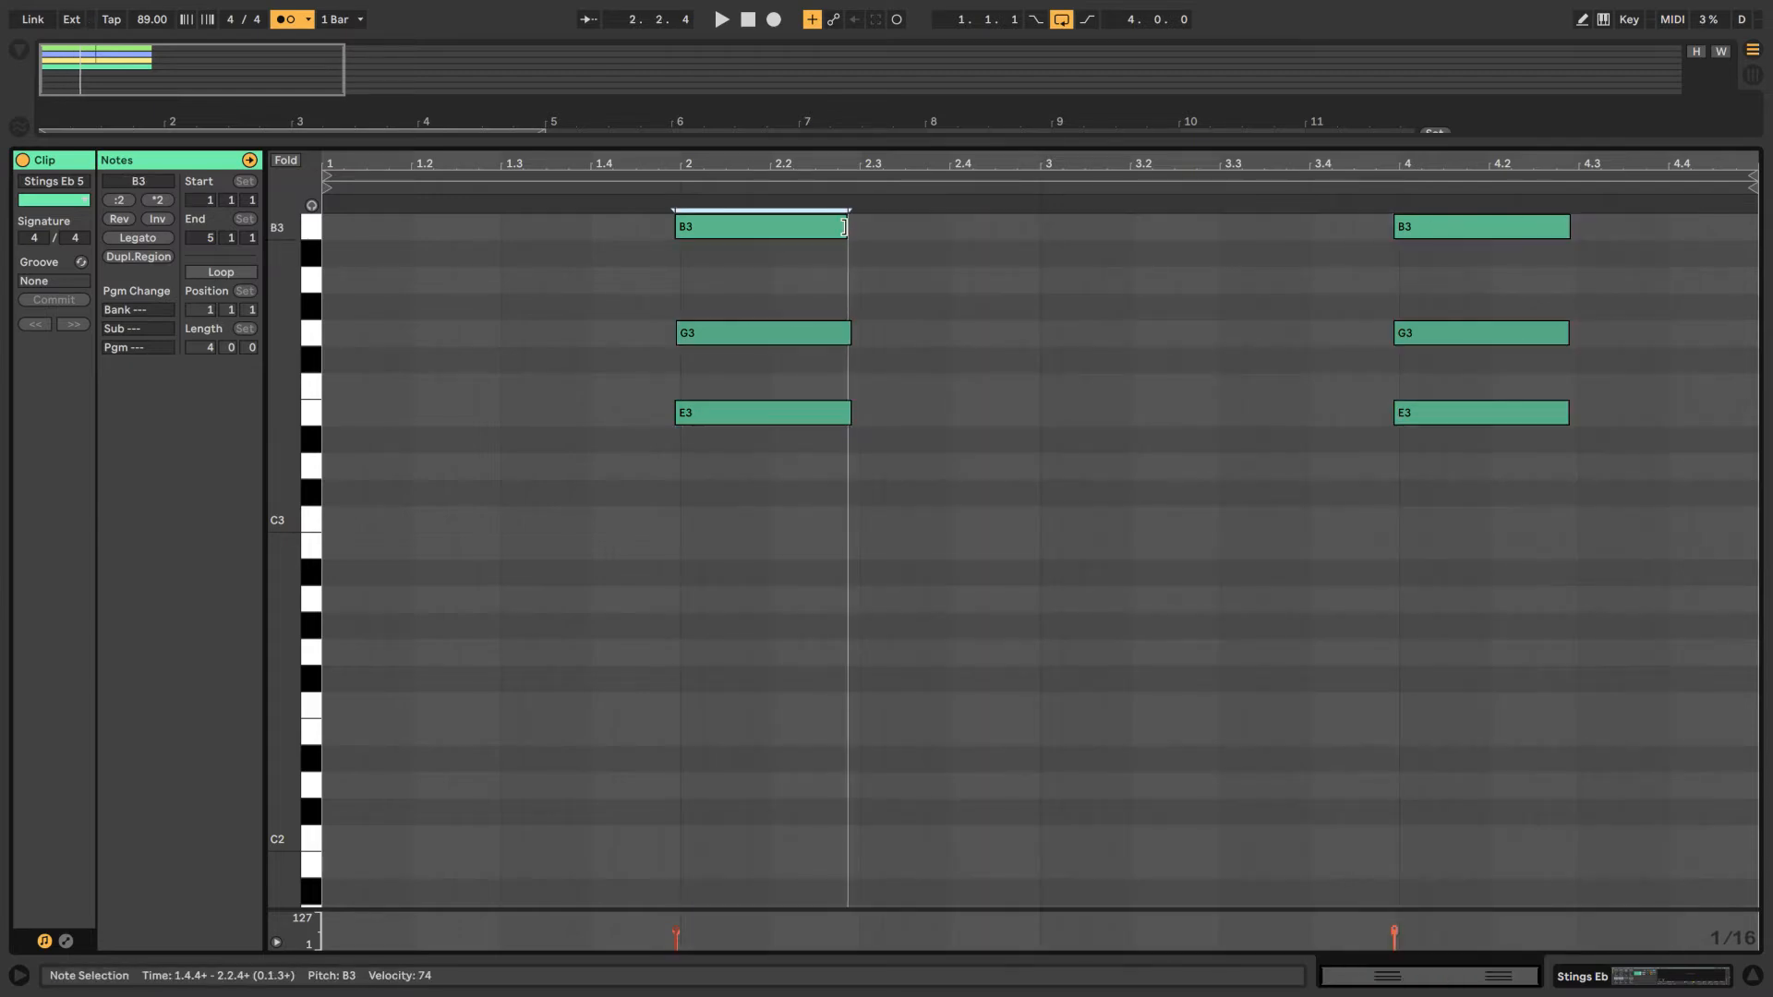
pyautogui.click(916, 236)
pyautogui.click(1124, 329)
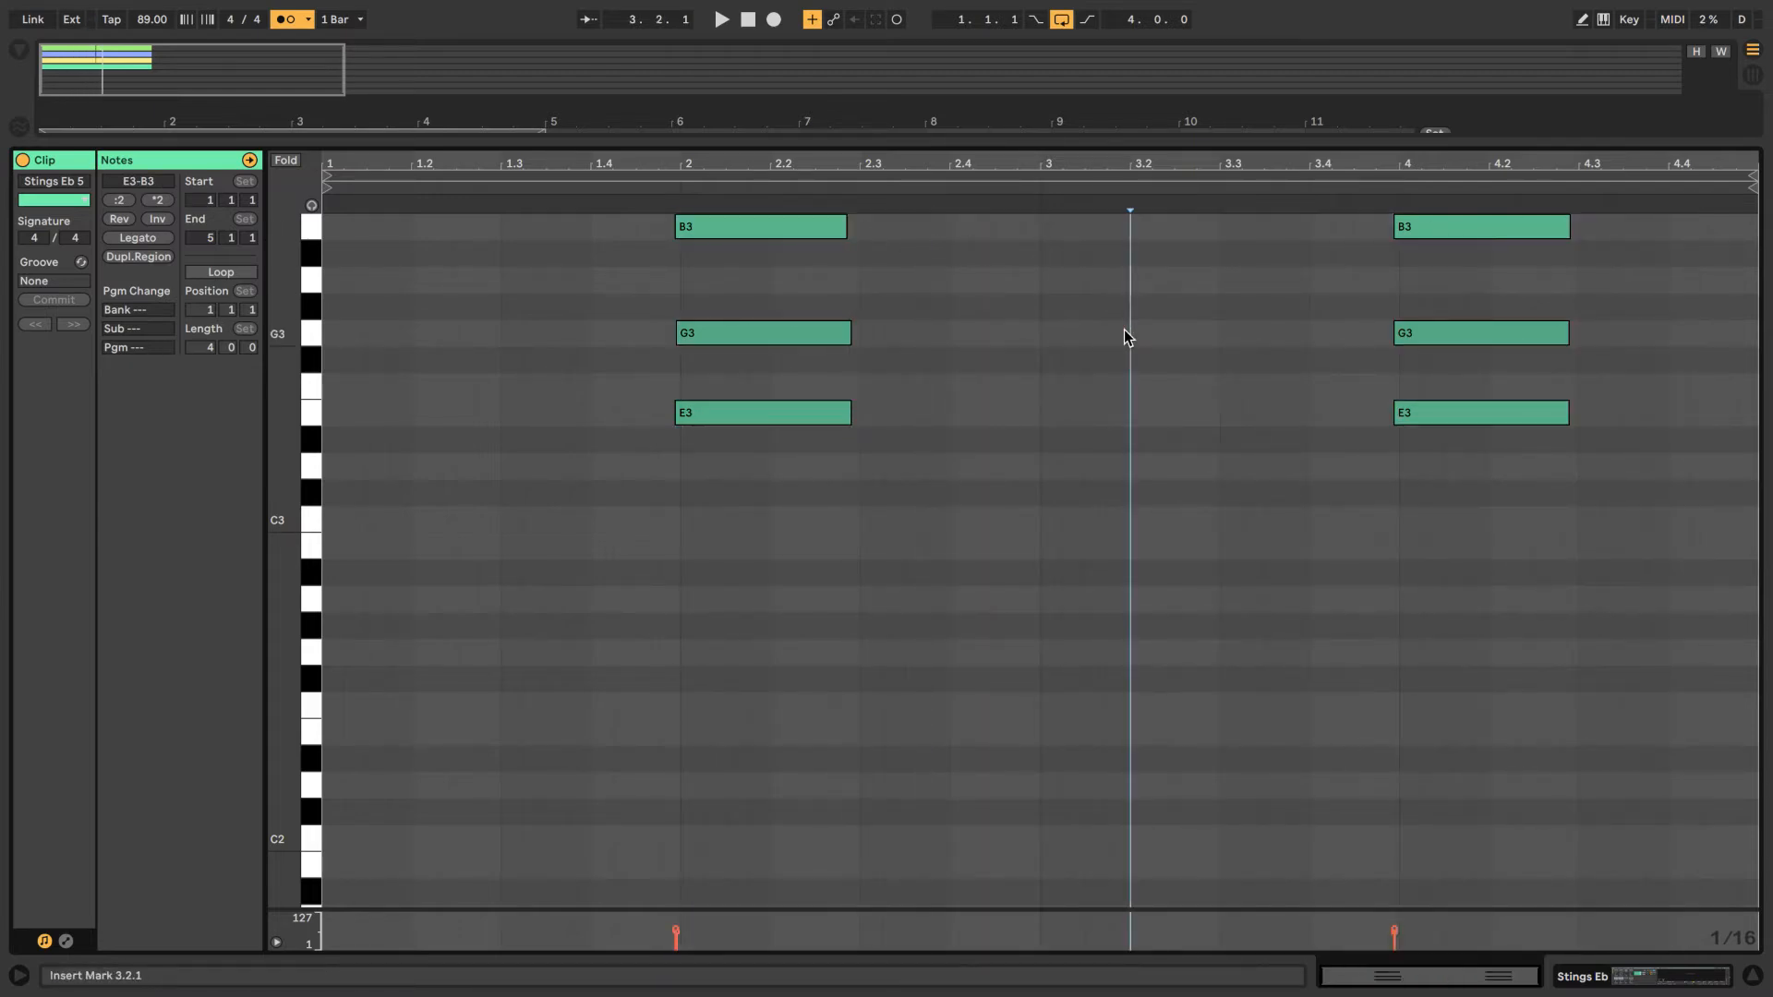
pyautogui.hotkey('ctrl', 'z')
# - Shorten all notes of both string chords slightly at their ends and play back the loop
pyautogui.moveTo(1740, 231); pyautogui.dragTo(710, 466)
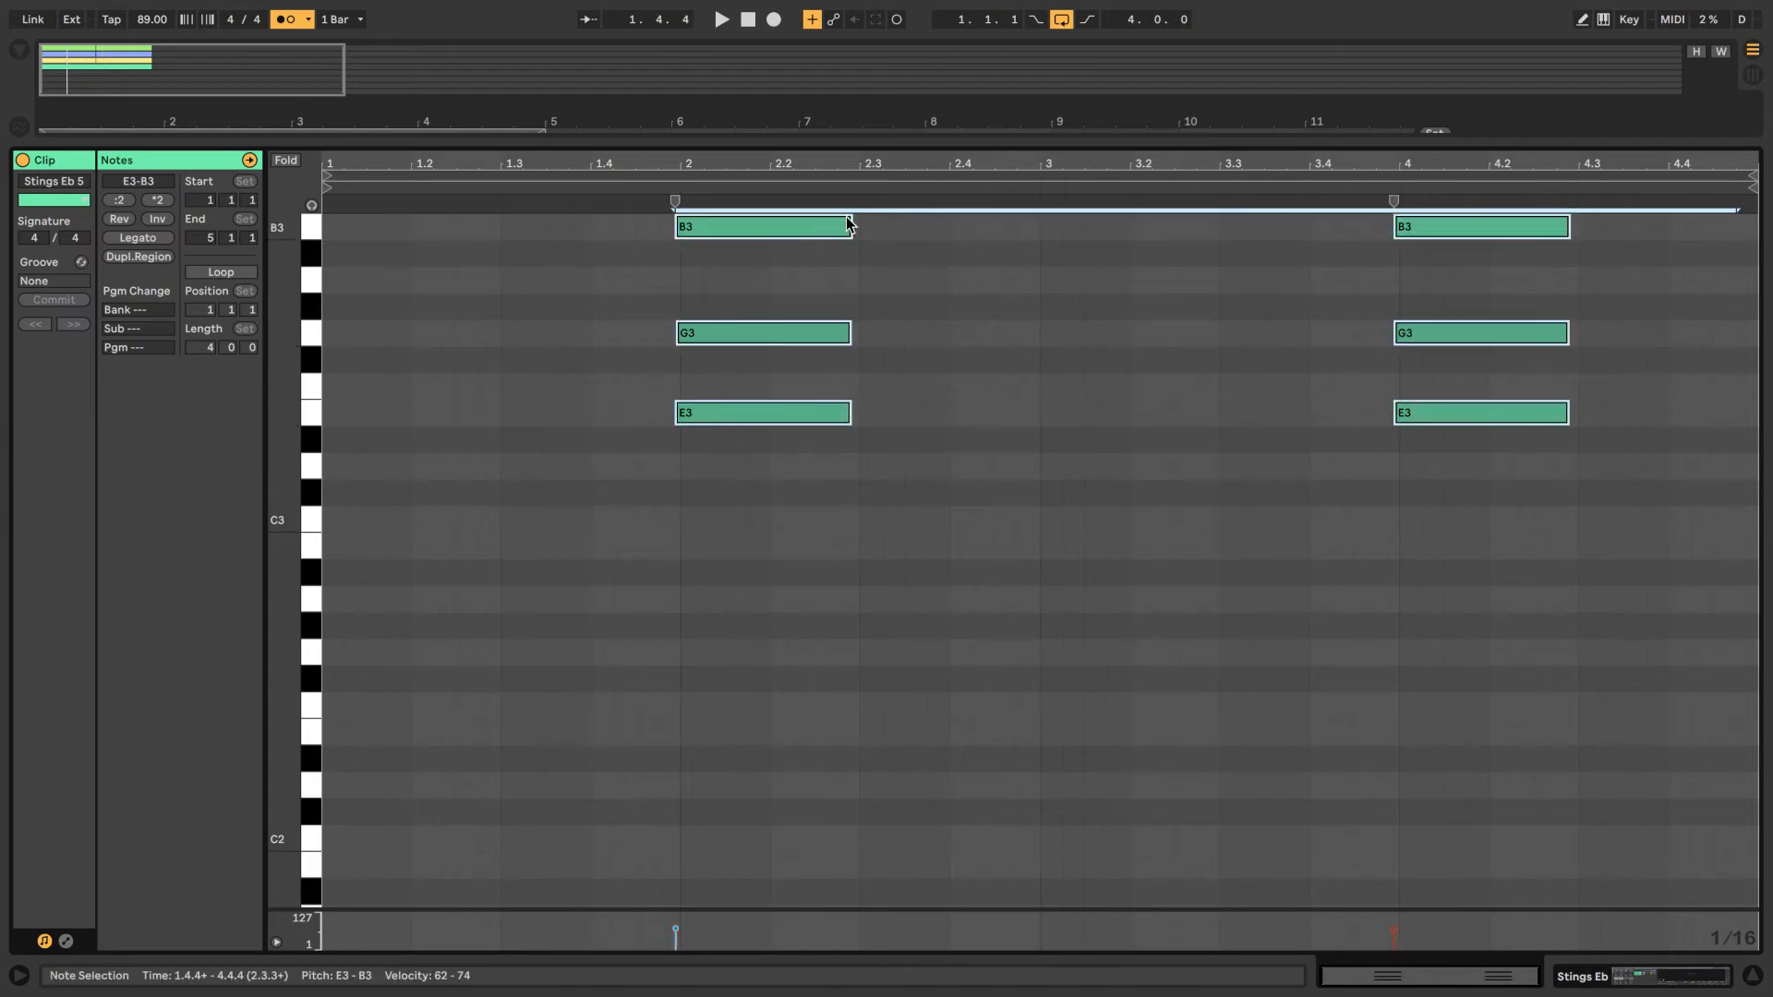
pyautogui.moveTo(848, 228); pyautogui.dragTo(837, 228)
pyautogui.press('space')
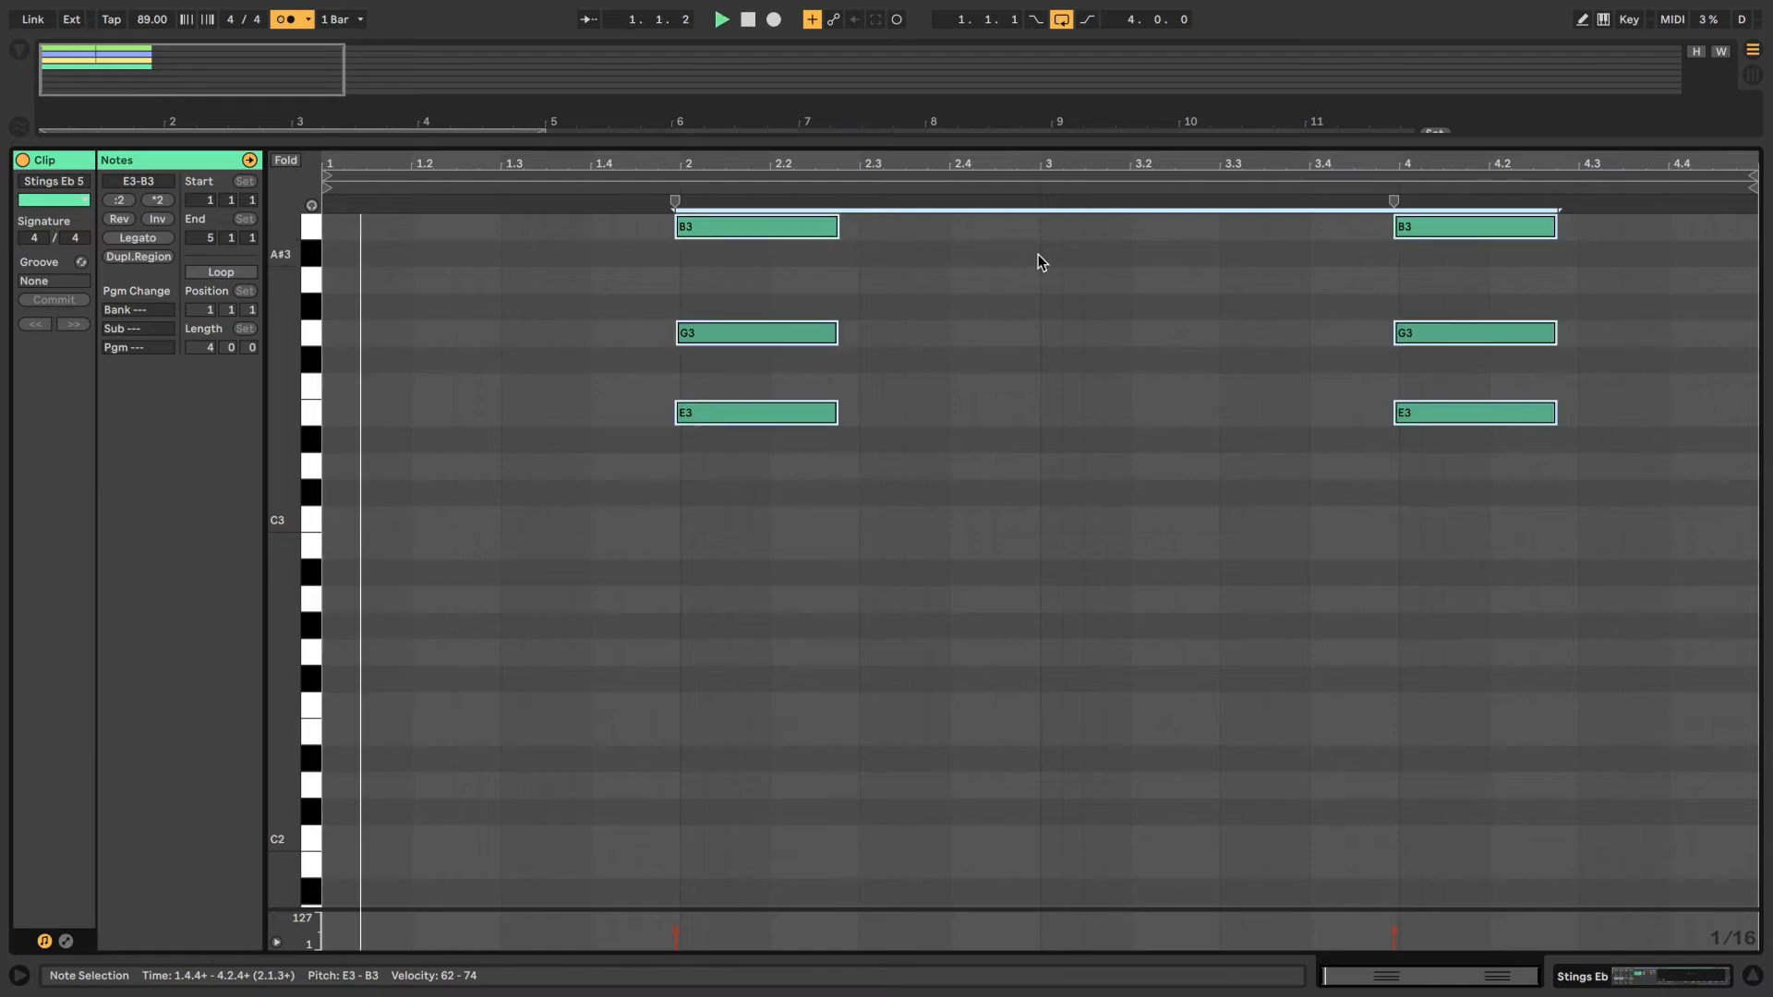
pyautogui.click(1757, 981)
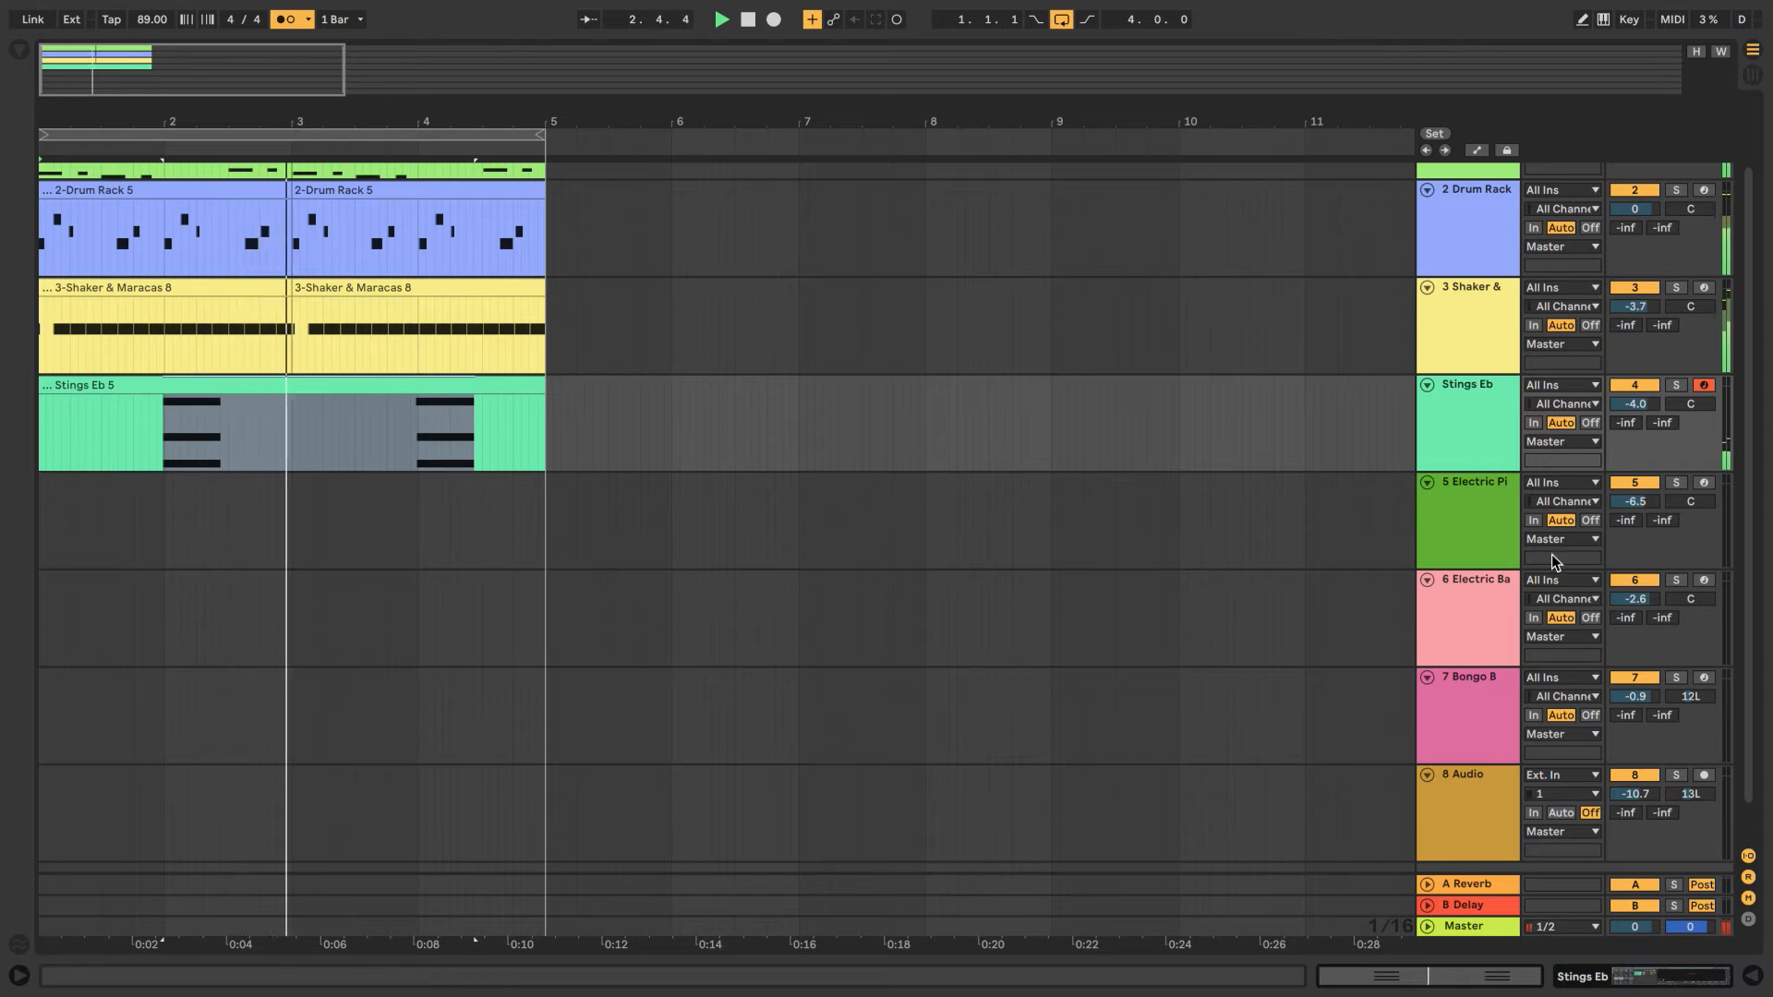
# - Record an electric piano melody in bar 3 of the four-bar loop on track 5, discarding the first take and recording another
pyautogui.click(1703, 481)
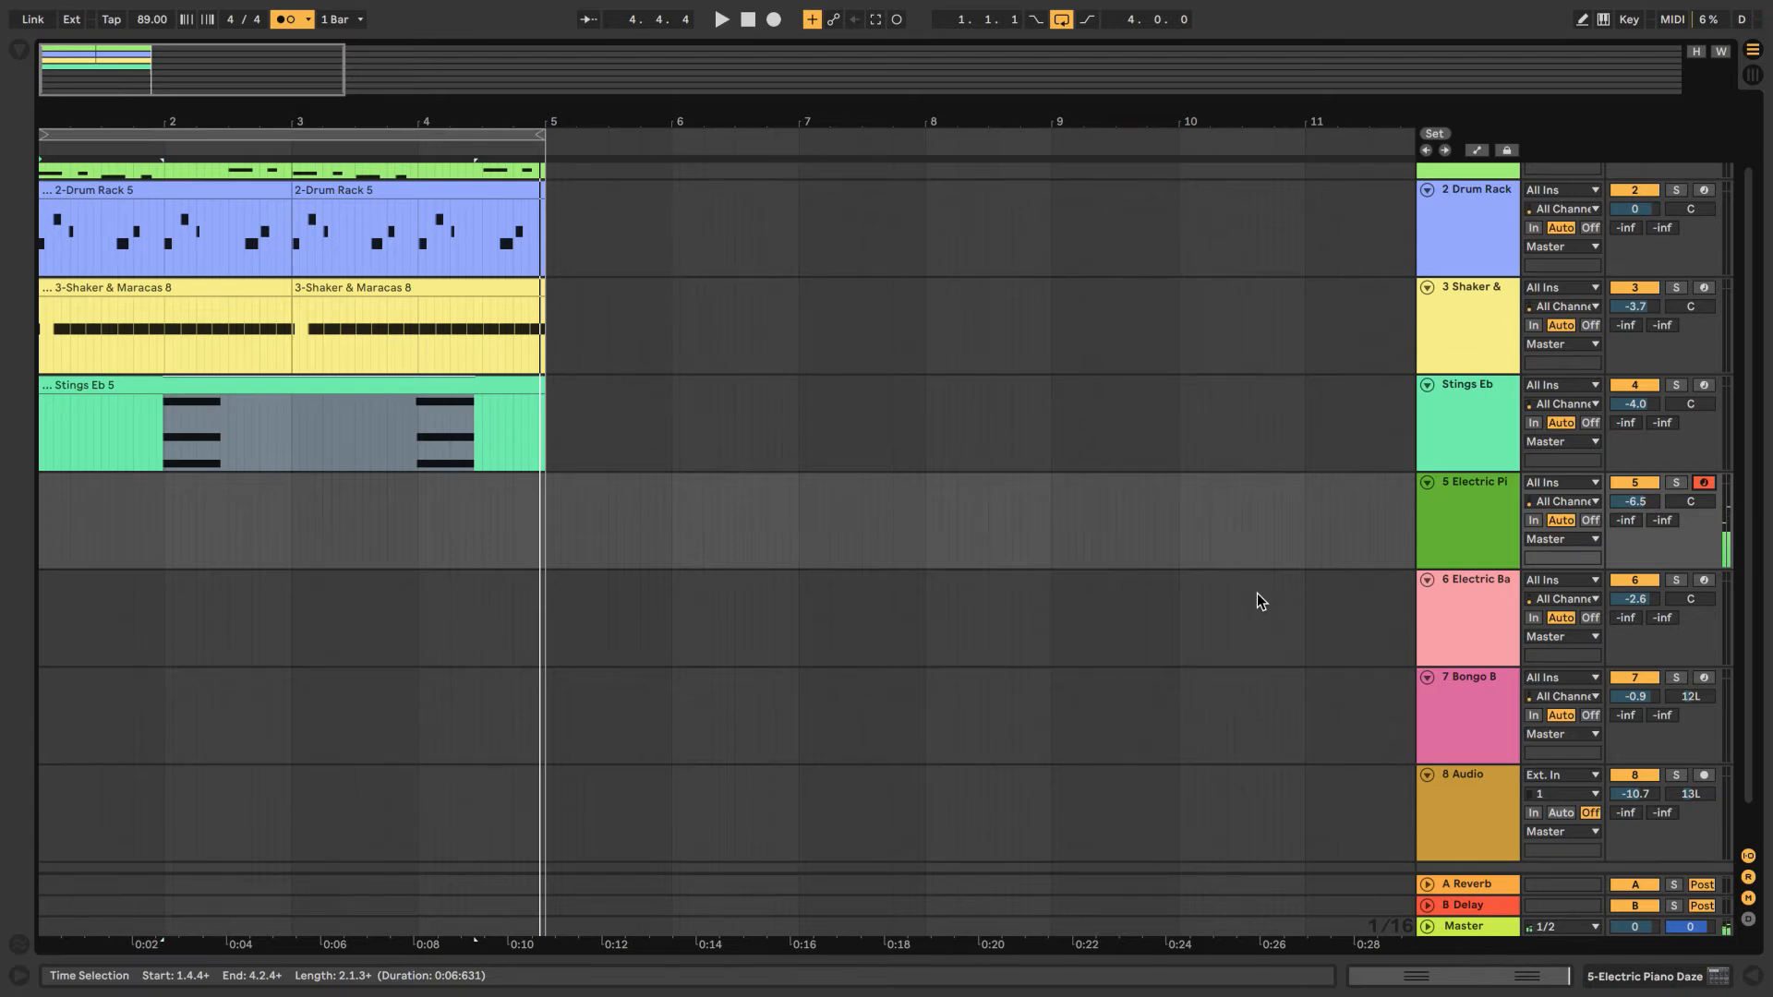
pyautogui.press('F9')
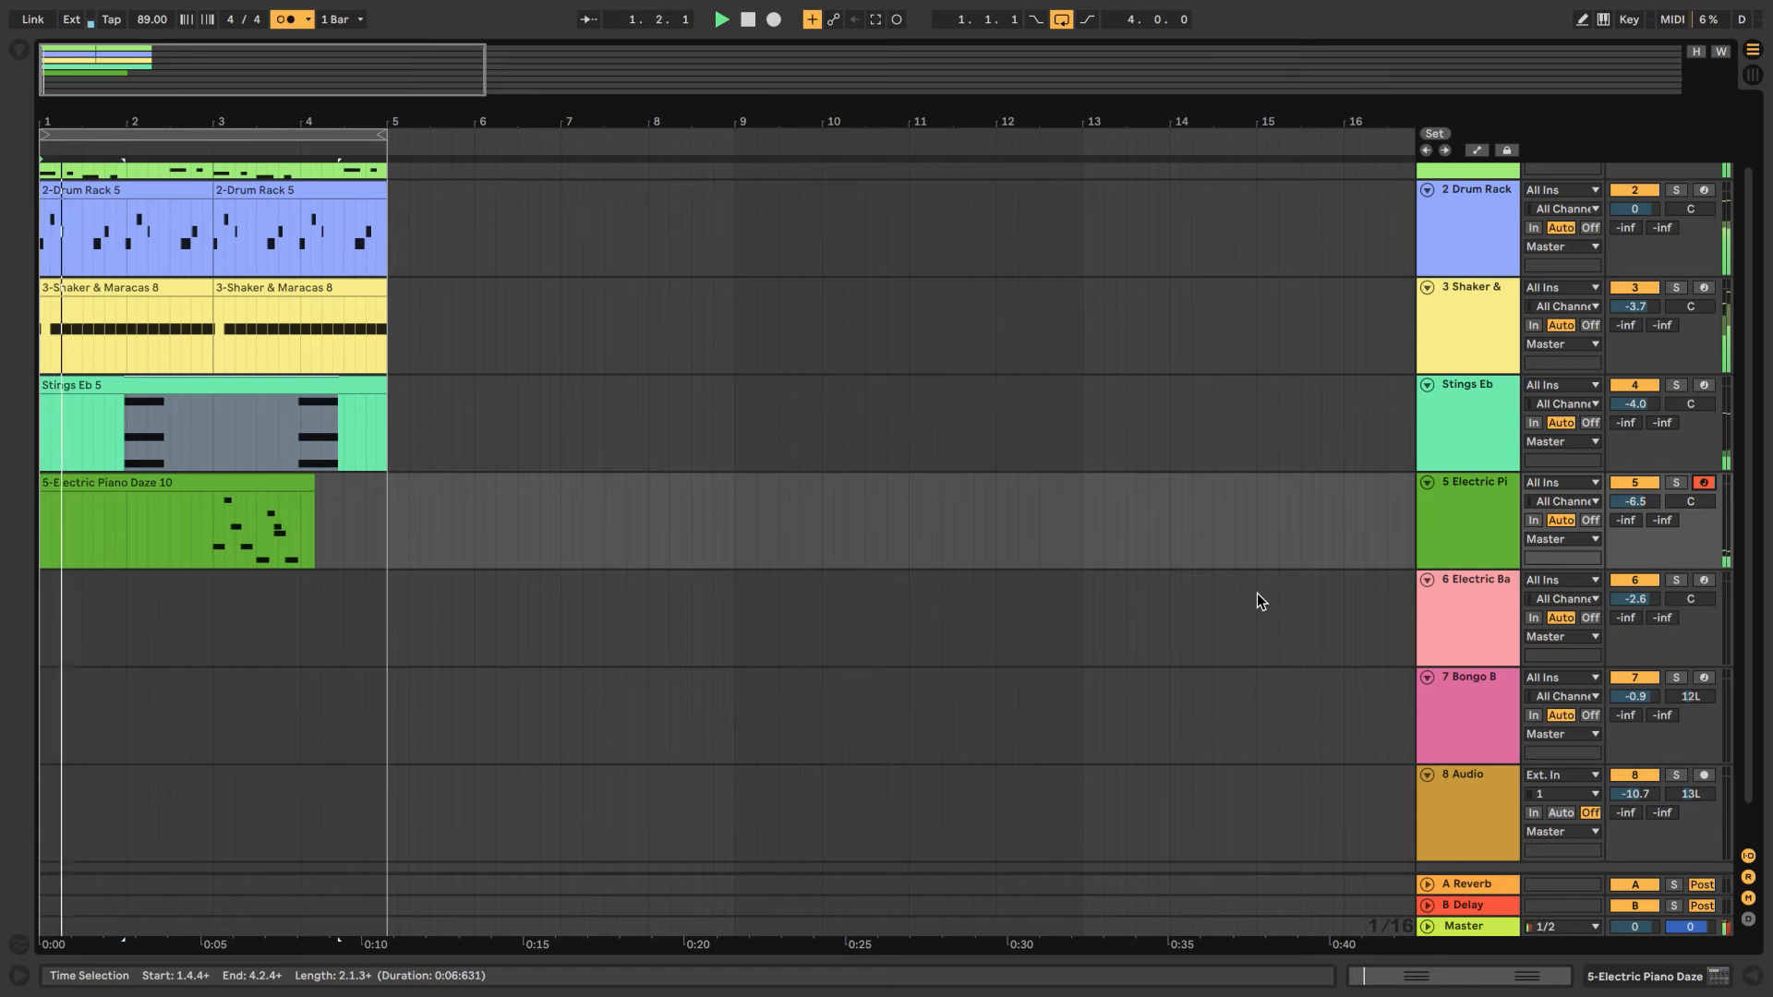
pyautogui.hotkey('ctrl', 'z')
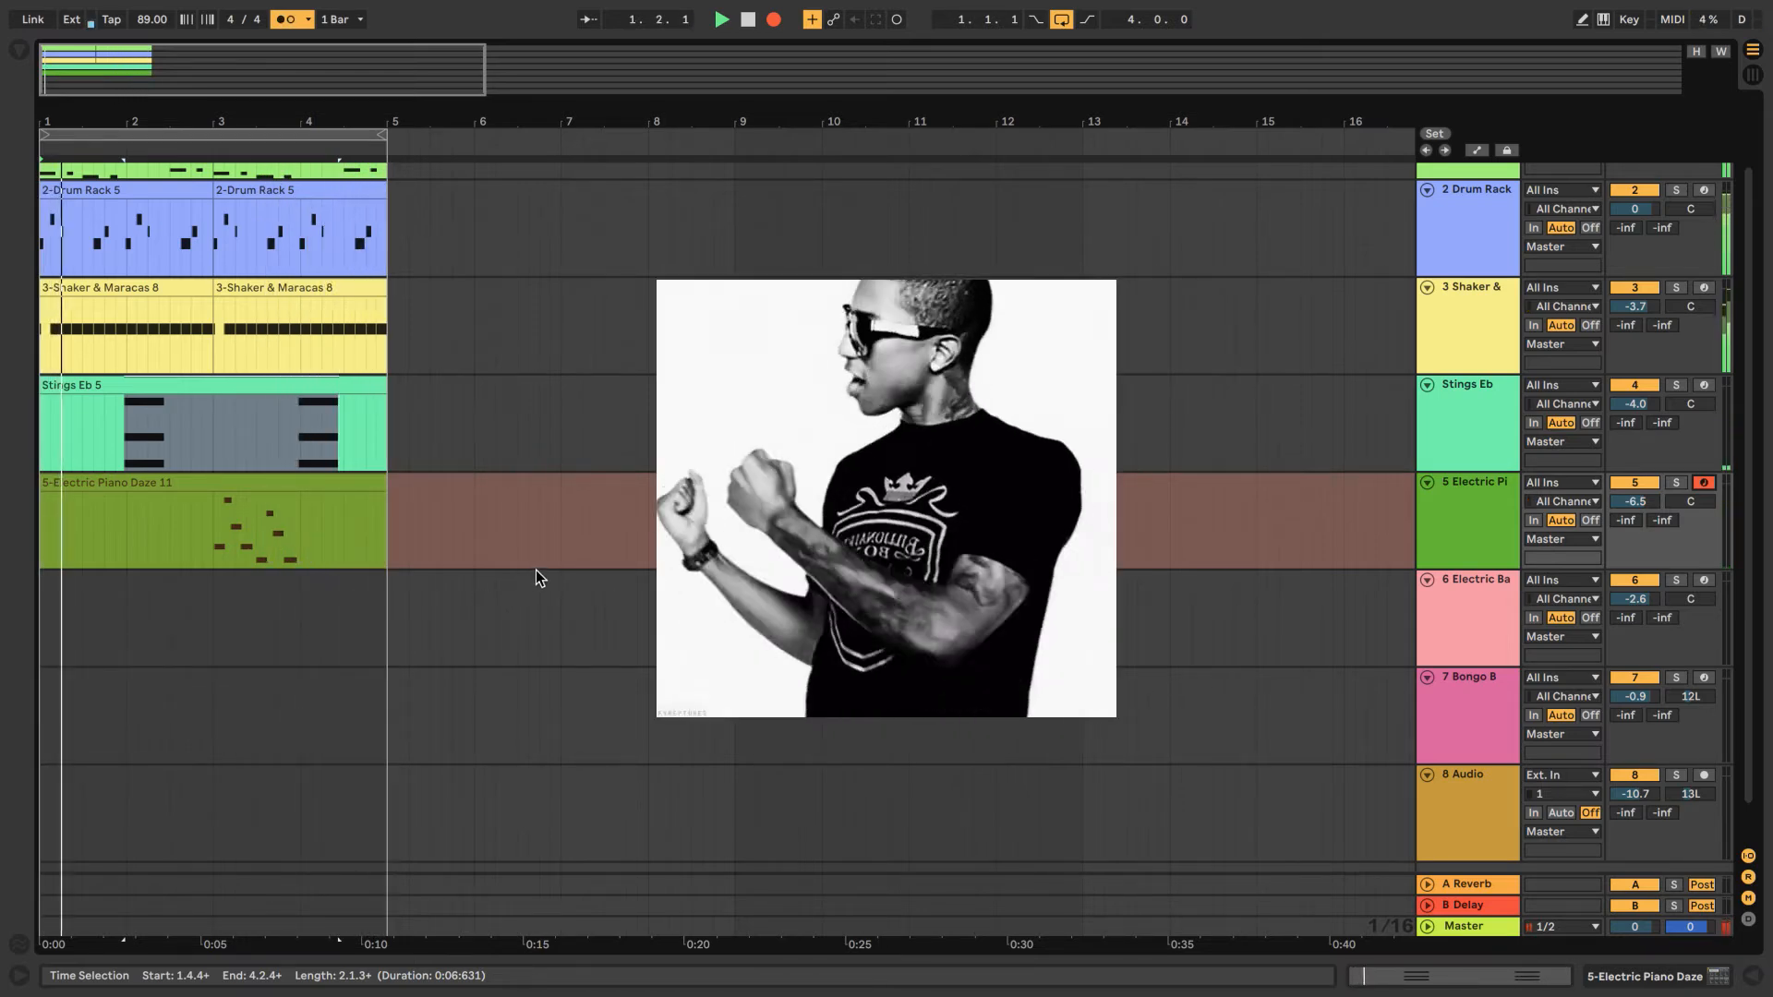
pyautogui.press('F9')
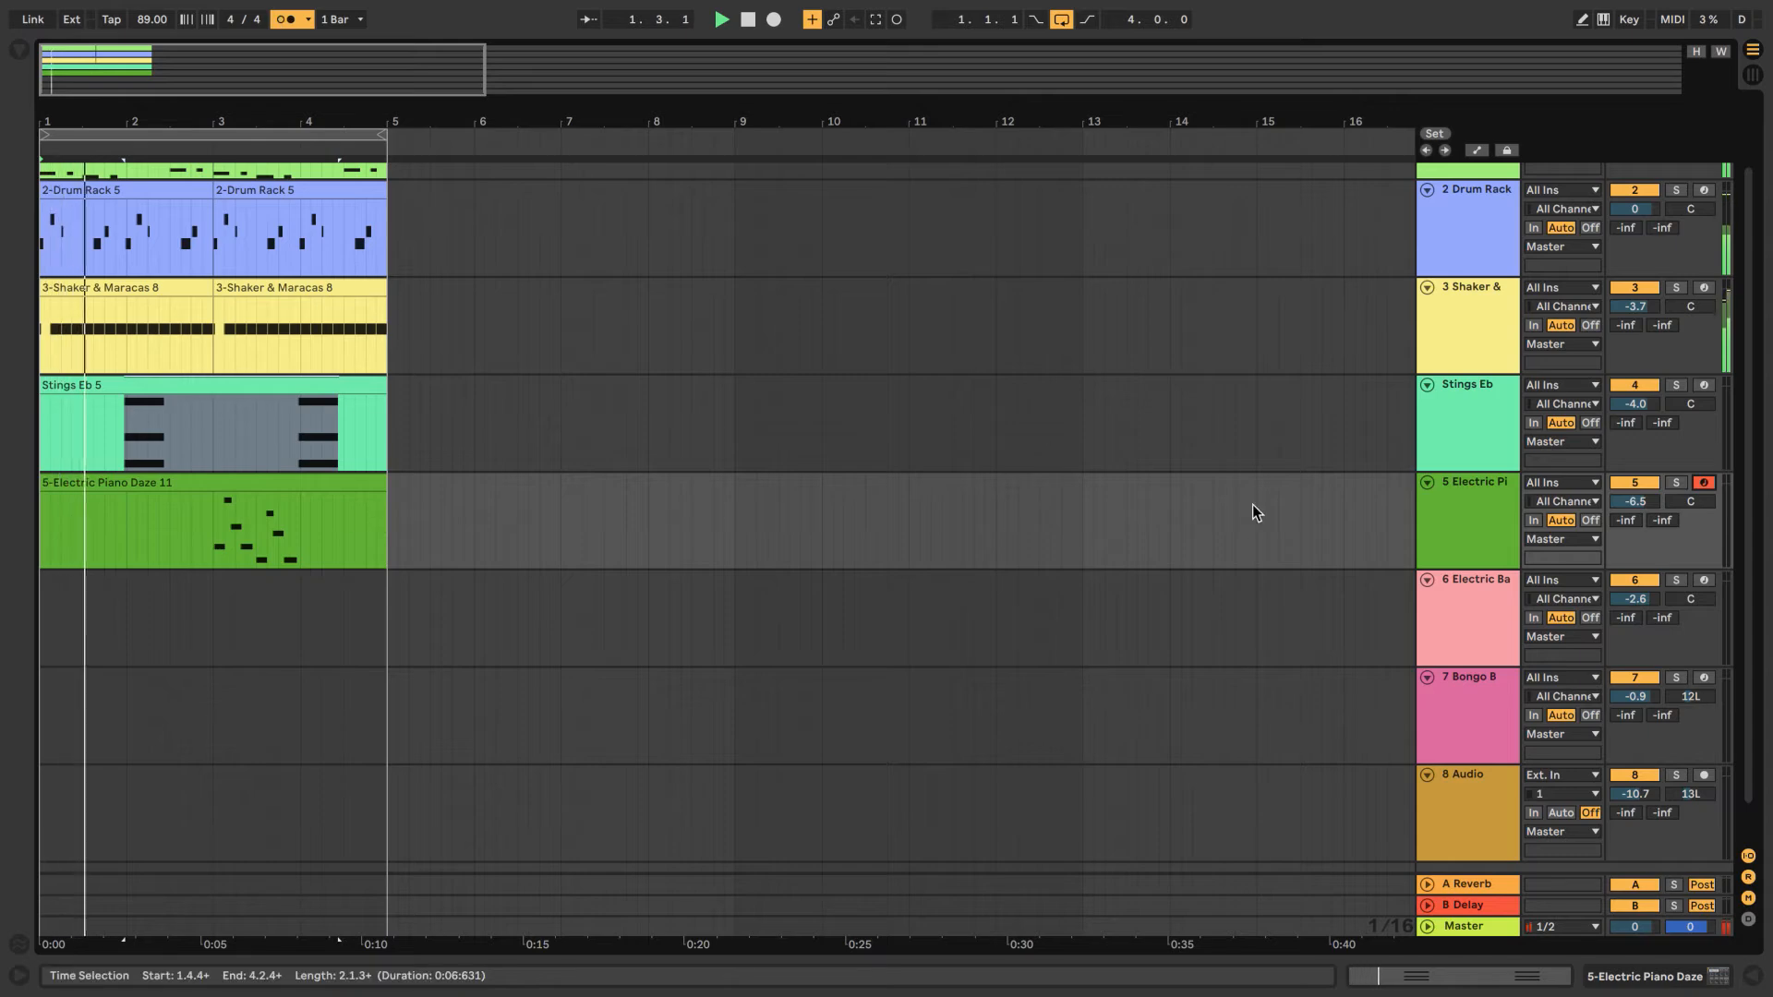
# - Set the Electric Piano Daze instrument's Tone to 50 % and Intensity to 48 %
pyautogui.doubleClick(1489, 523)
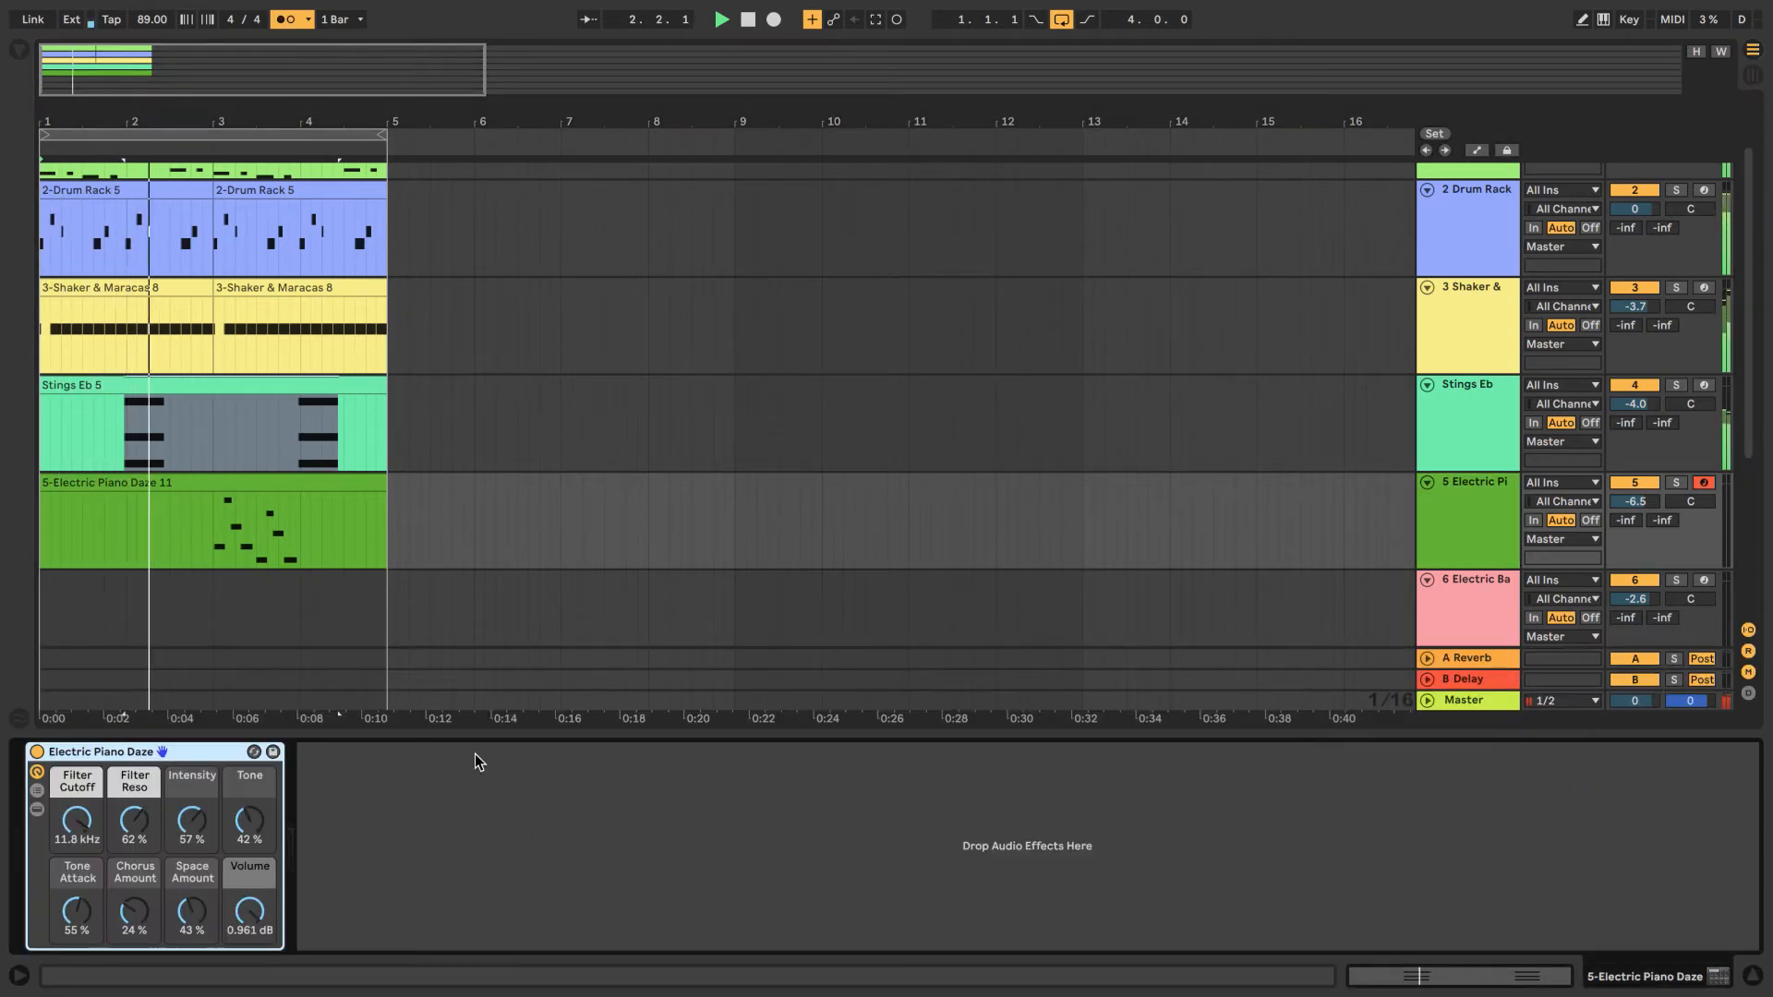
pyautogui.moveTo(244, 827); pyautogui.dragTo(196, 846)
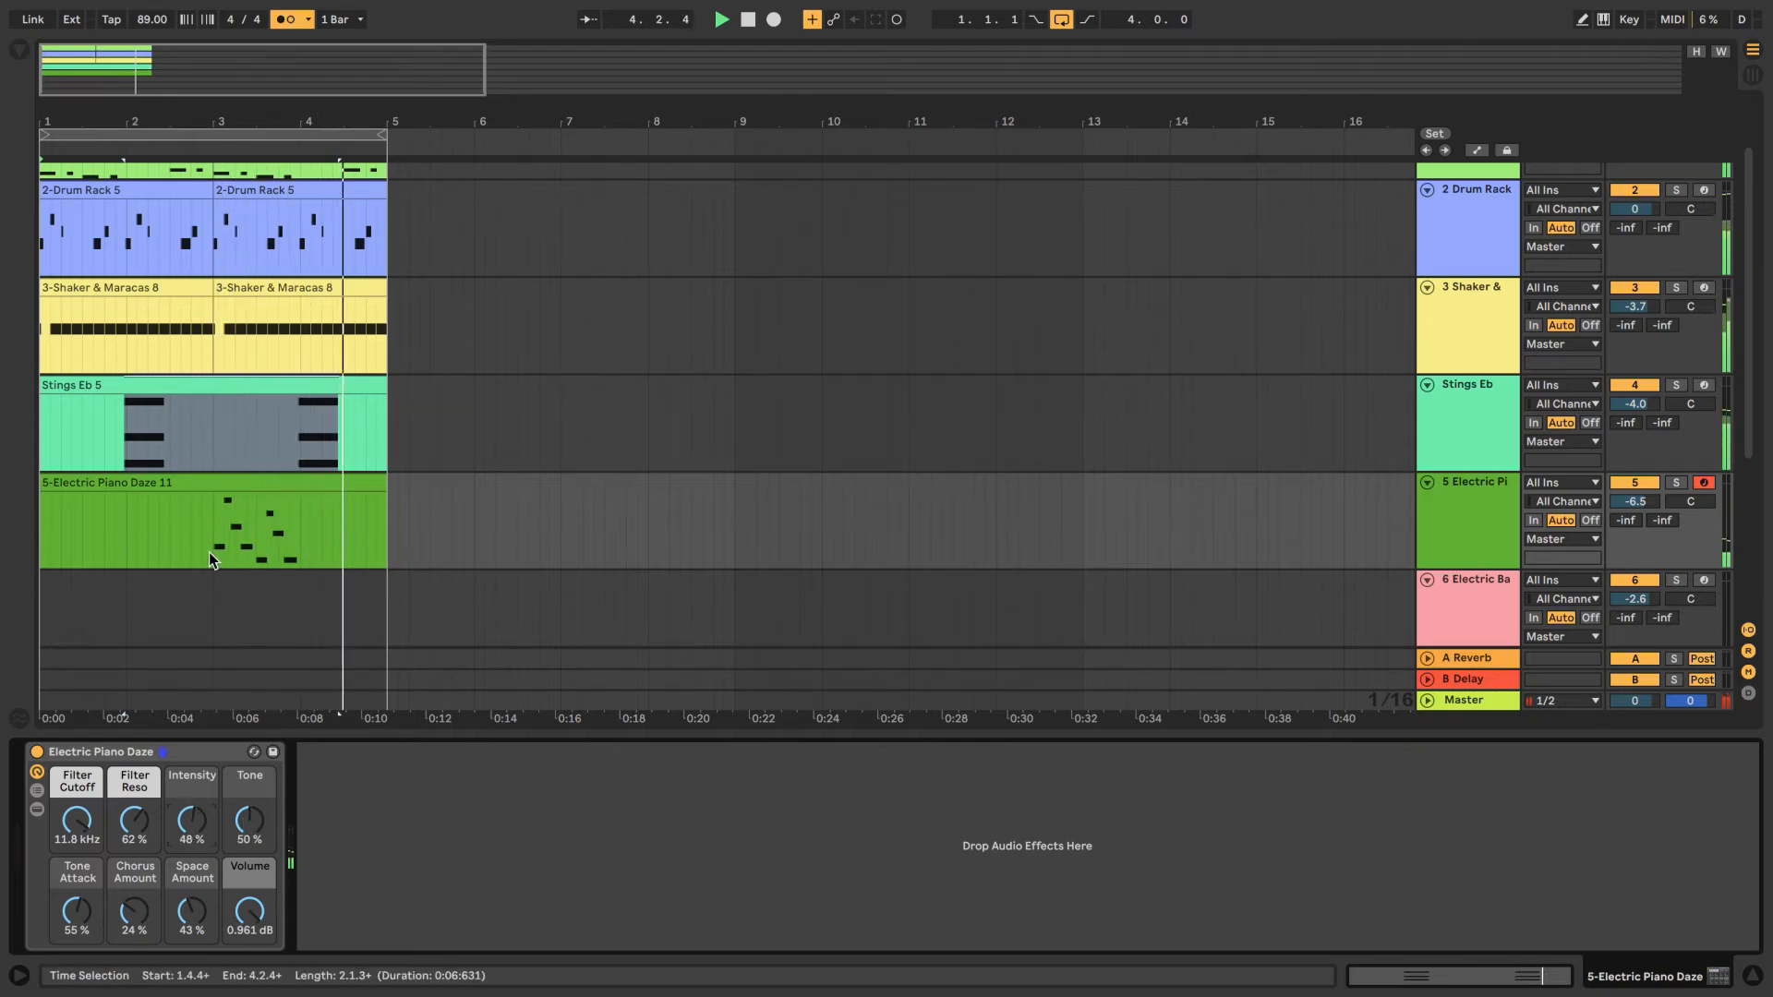
# - Split the electric piano clip around the melody, from 2.4.4 to 4.2.4
pyautogui.moveTo(209, 552); pyautogui.dragTo(340, 549)
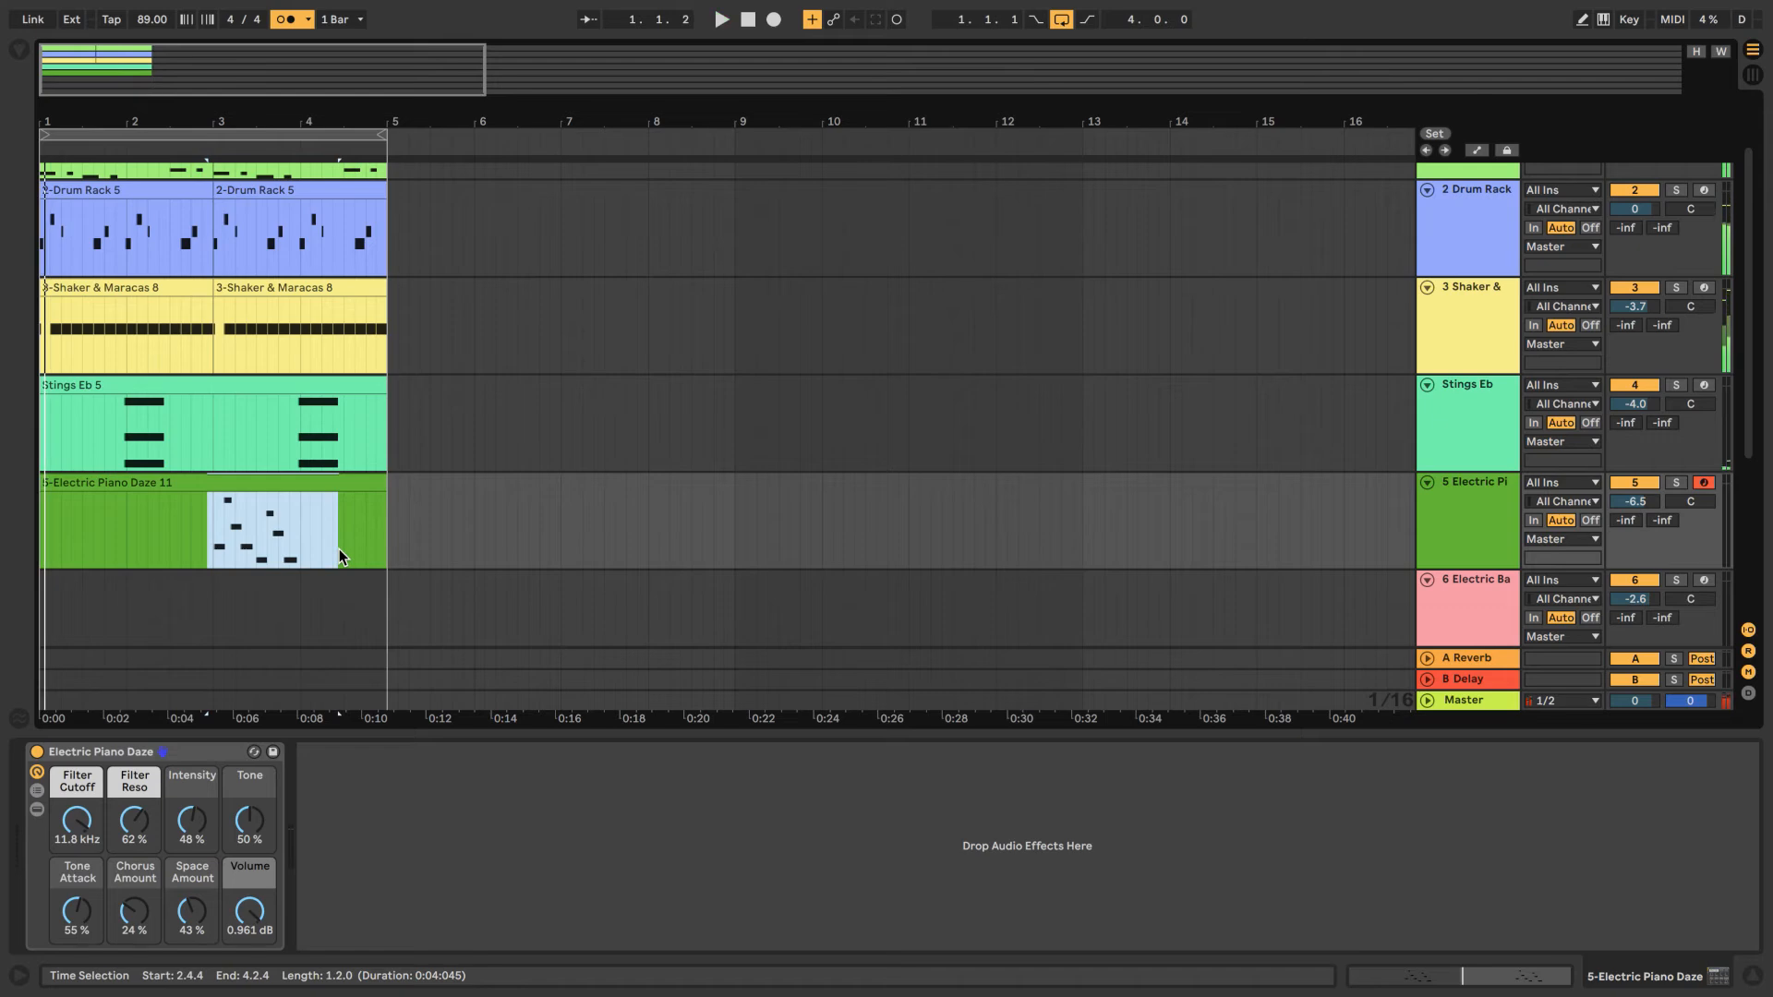
pyautogui.hotkey('ctrl', 'e')
pyautogui.press('space')
# - Quantize all notes in the split electric piano melody clip and return to the arrangement
pyautogui.doubleClick(281, 488)
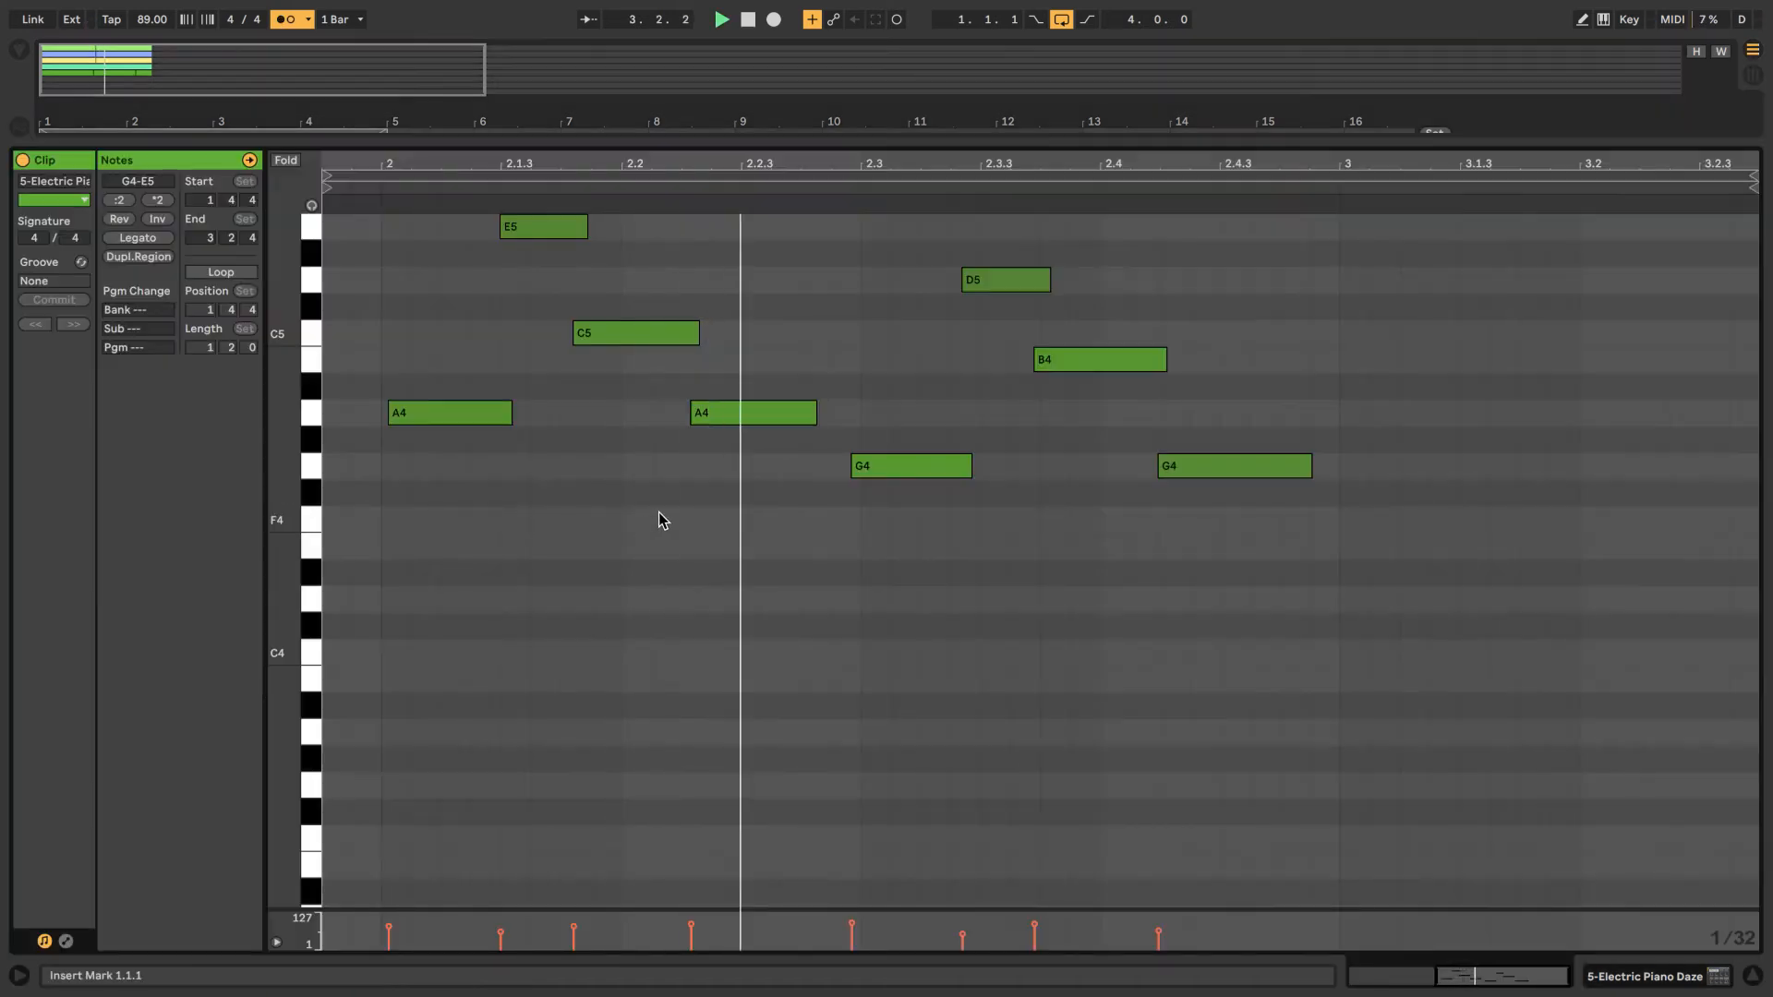
pyautogui.click(721, 480)
pyautogui.hotkey('ctrl', 'a')
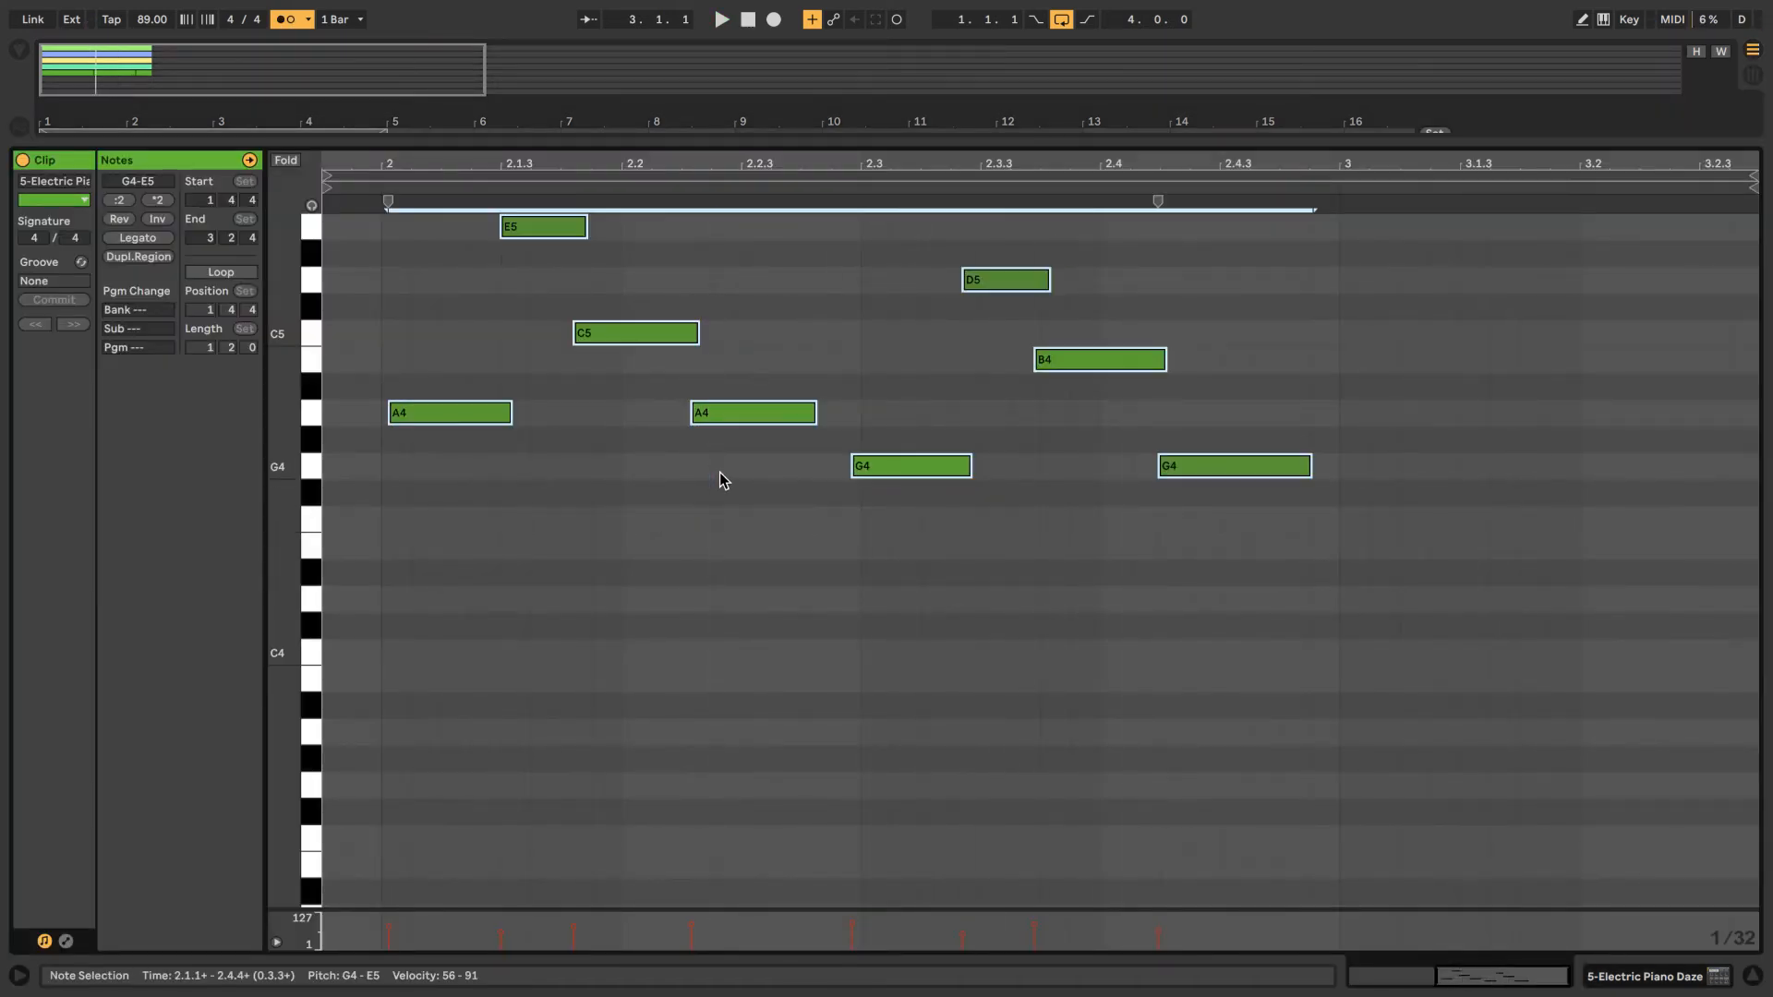
pyautogui.rightClick(721, 480)
pyautogui.click(730, 481)
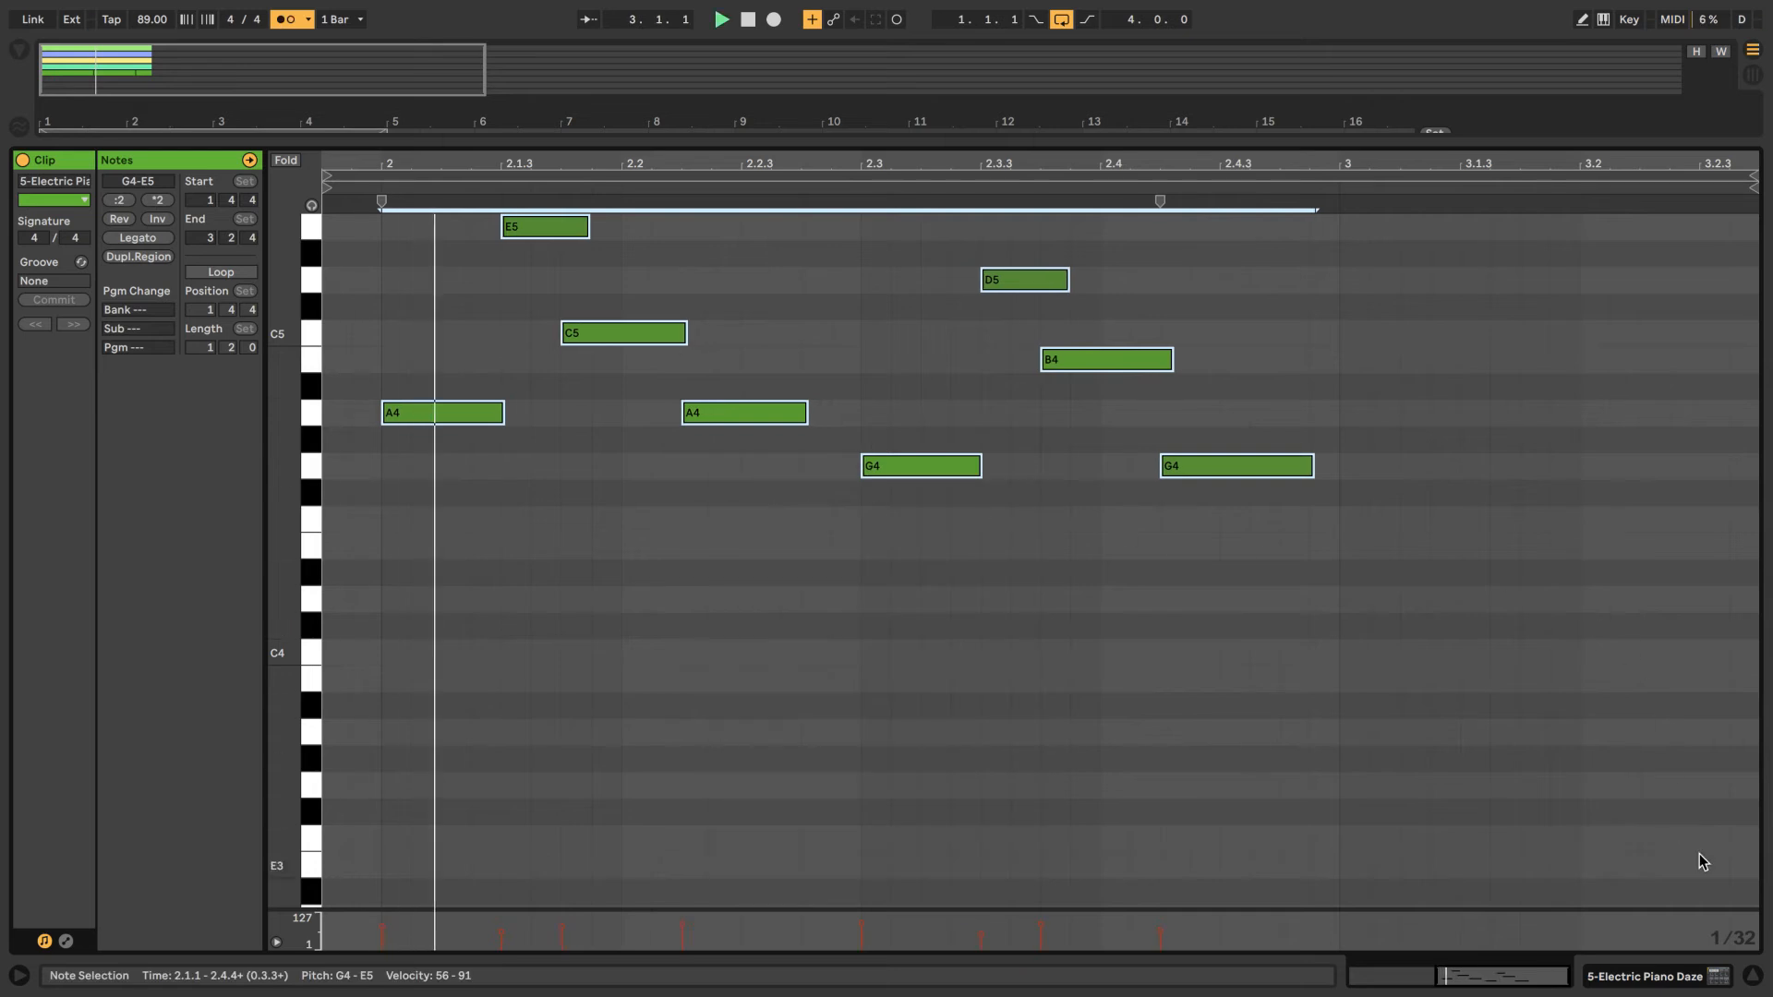
pyautogui.click(1753, 977)
# - Set the Electric Piano Daze instrument's Tone to 52 %, Intensity to 47 % and Space Amount to 46 %
pyautogui.doubleClick(1489, 458)
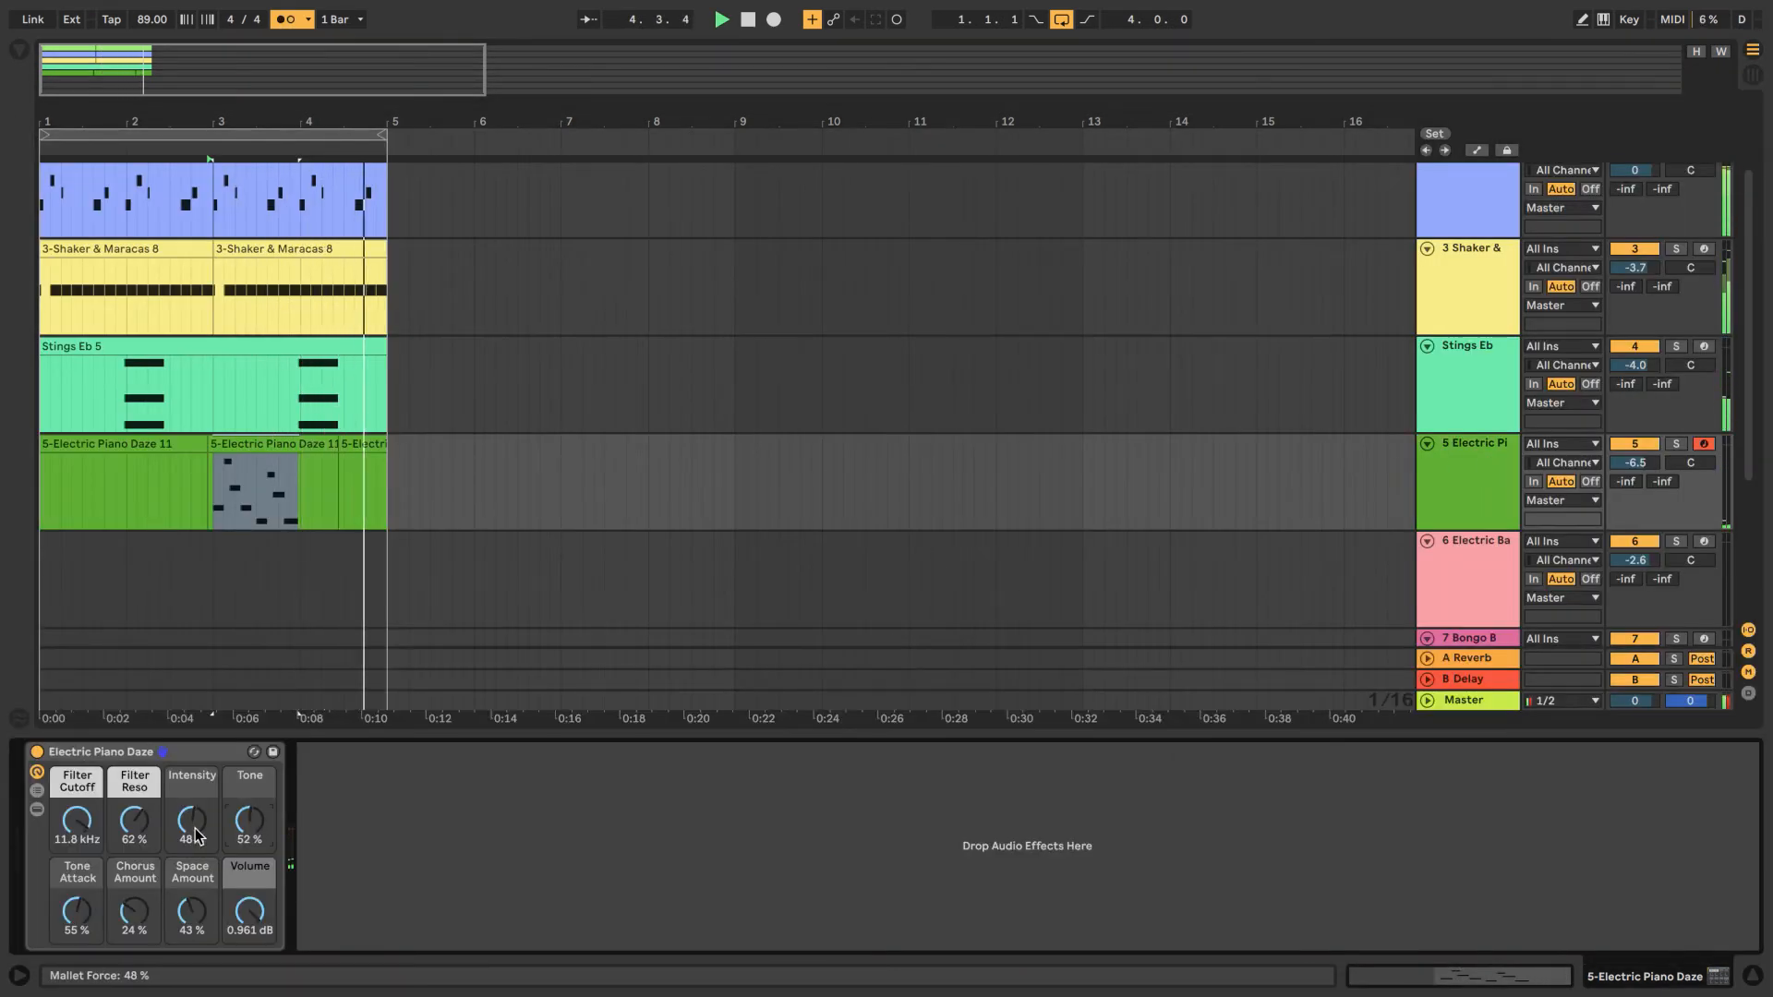
pyautogui.scroll(-7, 190, 917)
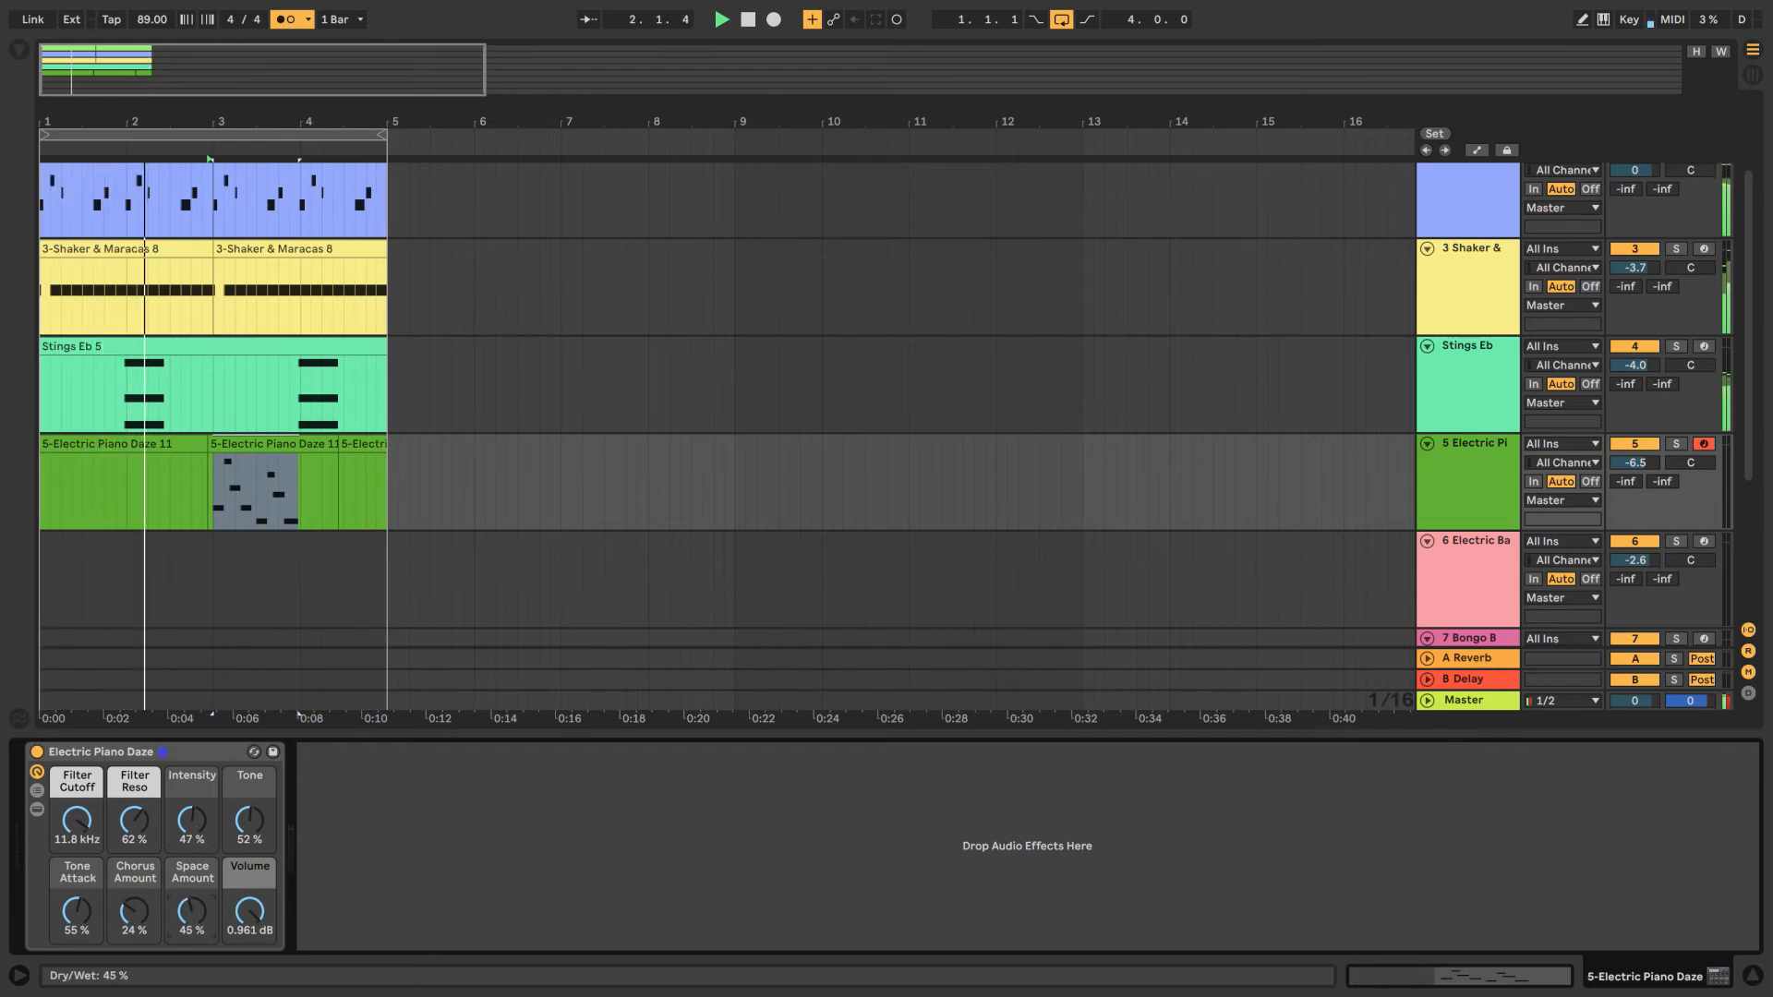
pyautogui.moveTo(189, 916); pyautogui.dragTo(189, 913)
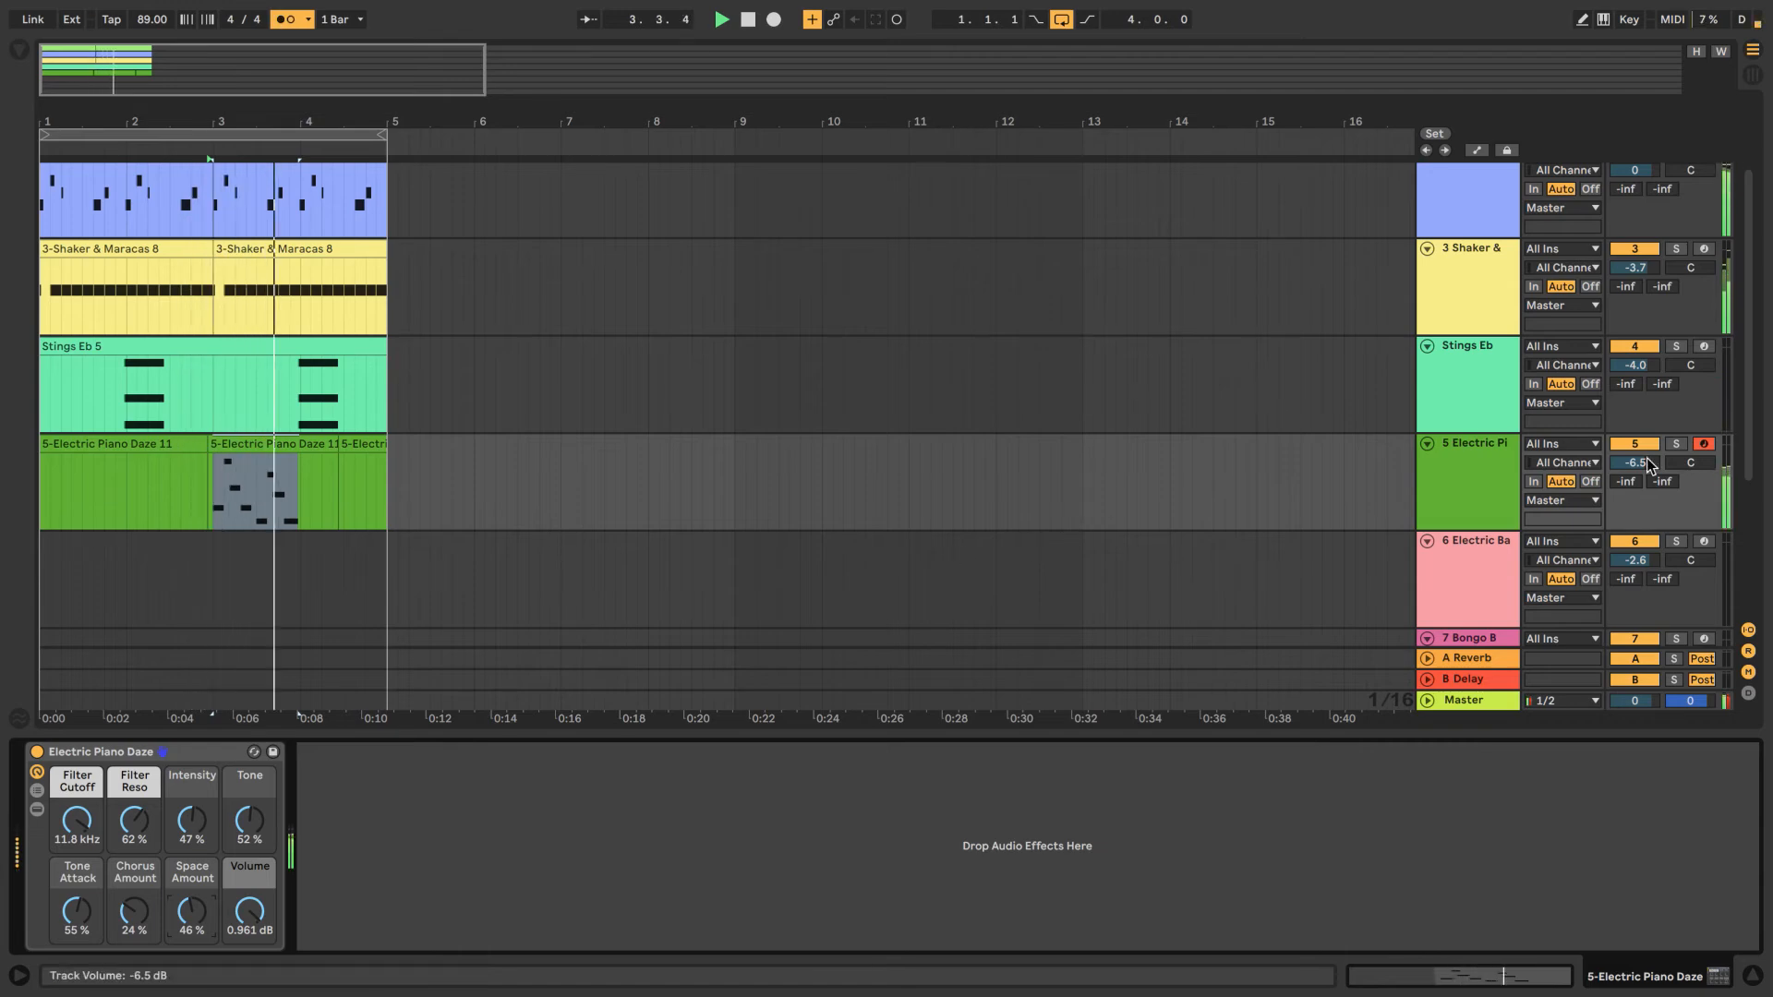
# - Record a four-bar bass line on the Electric Bass track from bar 1, then play the loop back from the start
pyautogui.click(1704, 542)
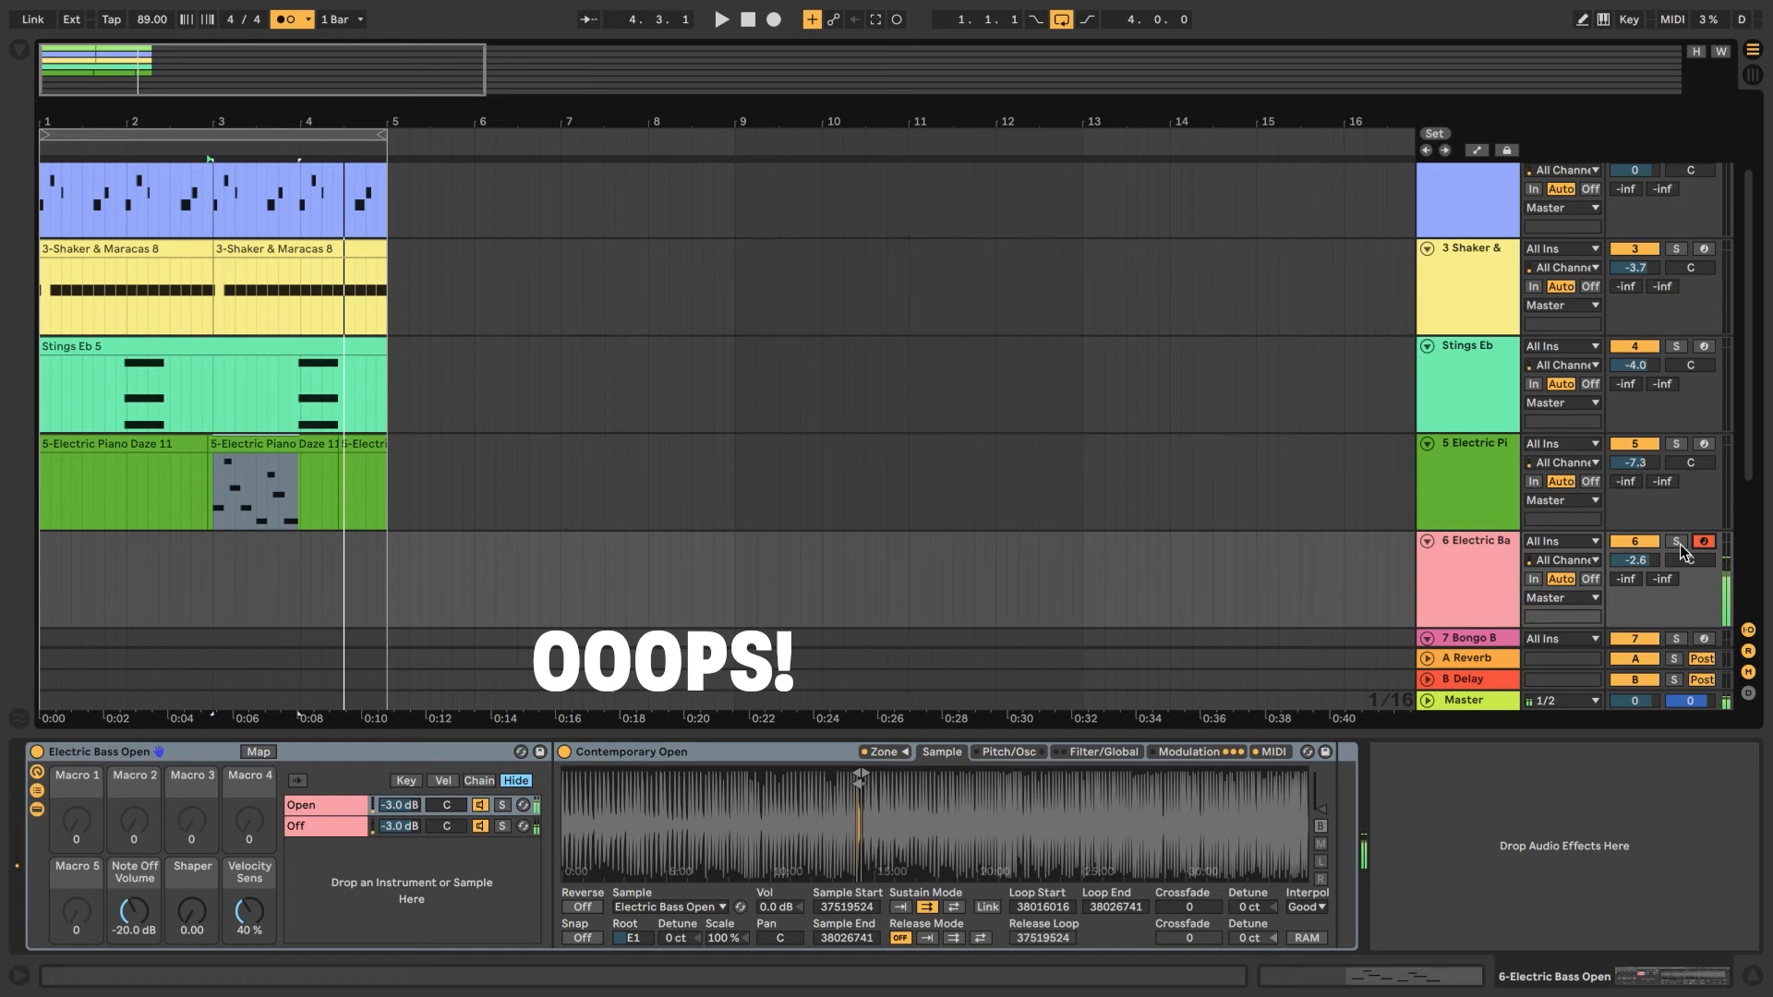
pyautogui.press('F9')
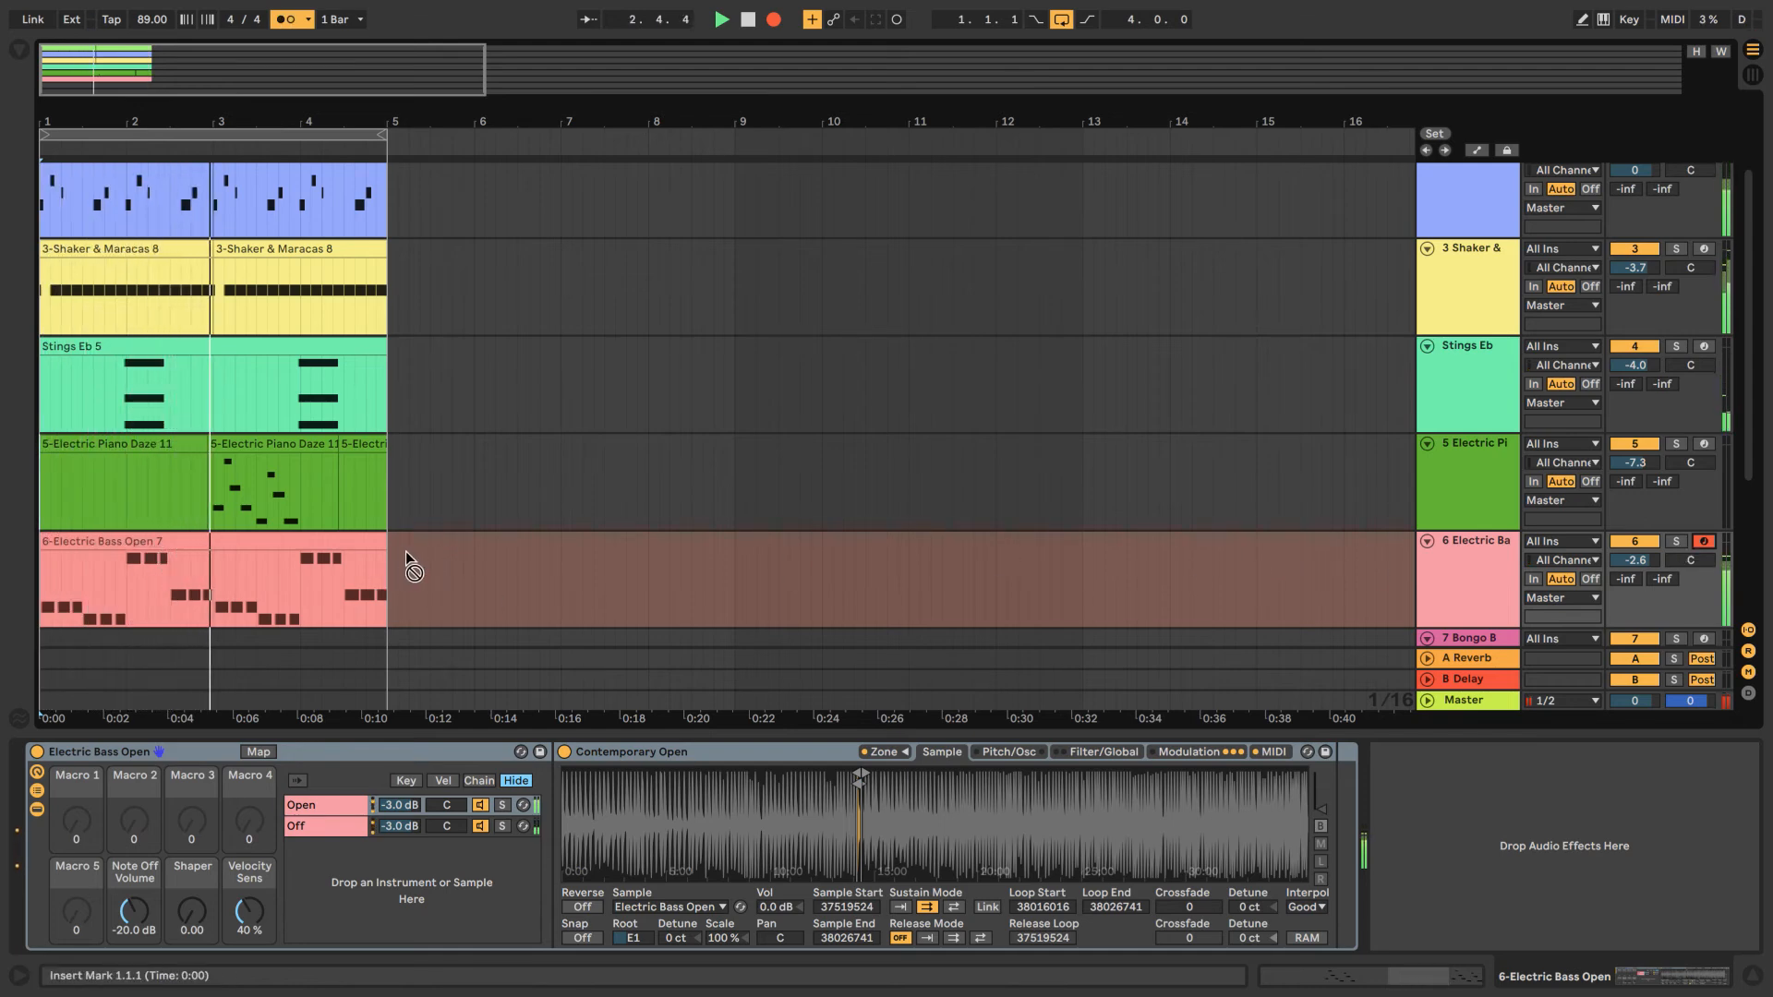
pyautogui.press('space')
pyautogui.press('space')
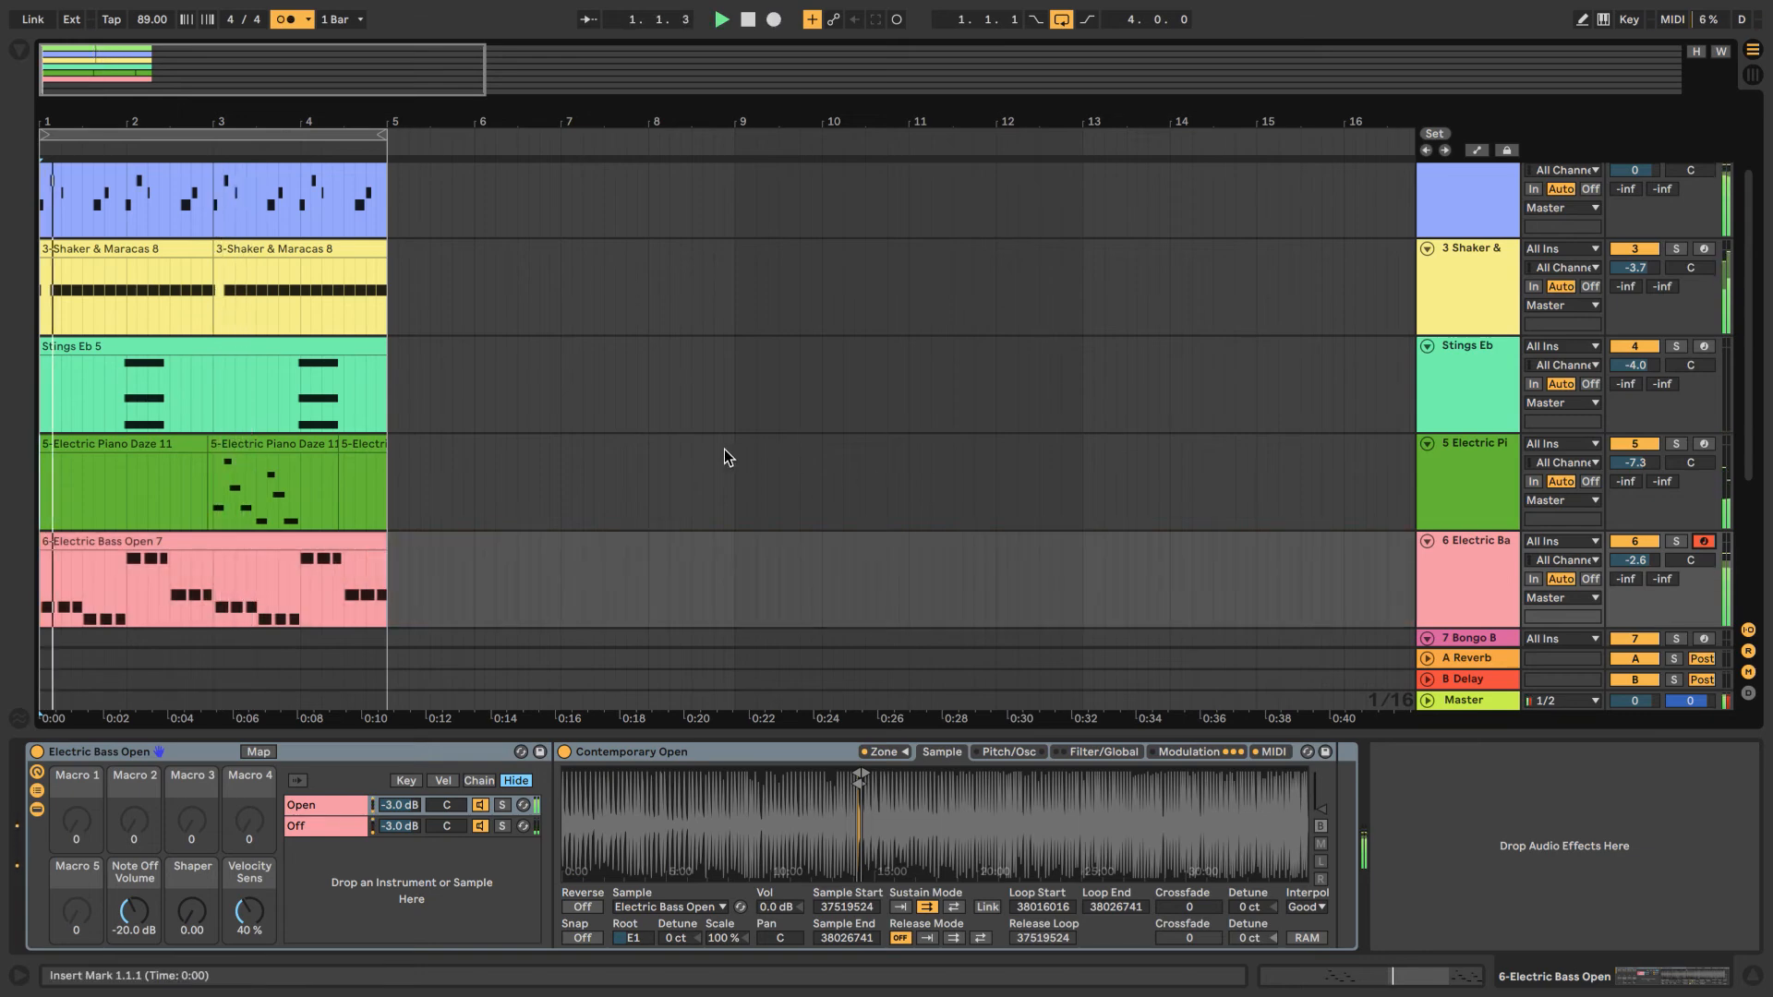
# - Arm the Bongo B track for recording
pyautogui.scroll(-5, 724, 449)
pyautogui.moveTo(221, 83)
pyautogui.mouseDown()
pyautogui.moveTo(221, 129)
pyautogui.moveTo(148, 122)
pyautogui.moveTo(187, 82)
pyautogui.mouseUp()
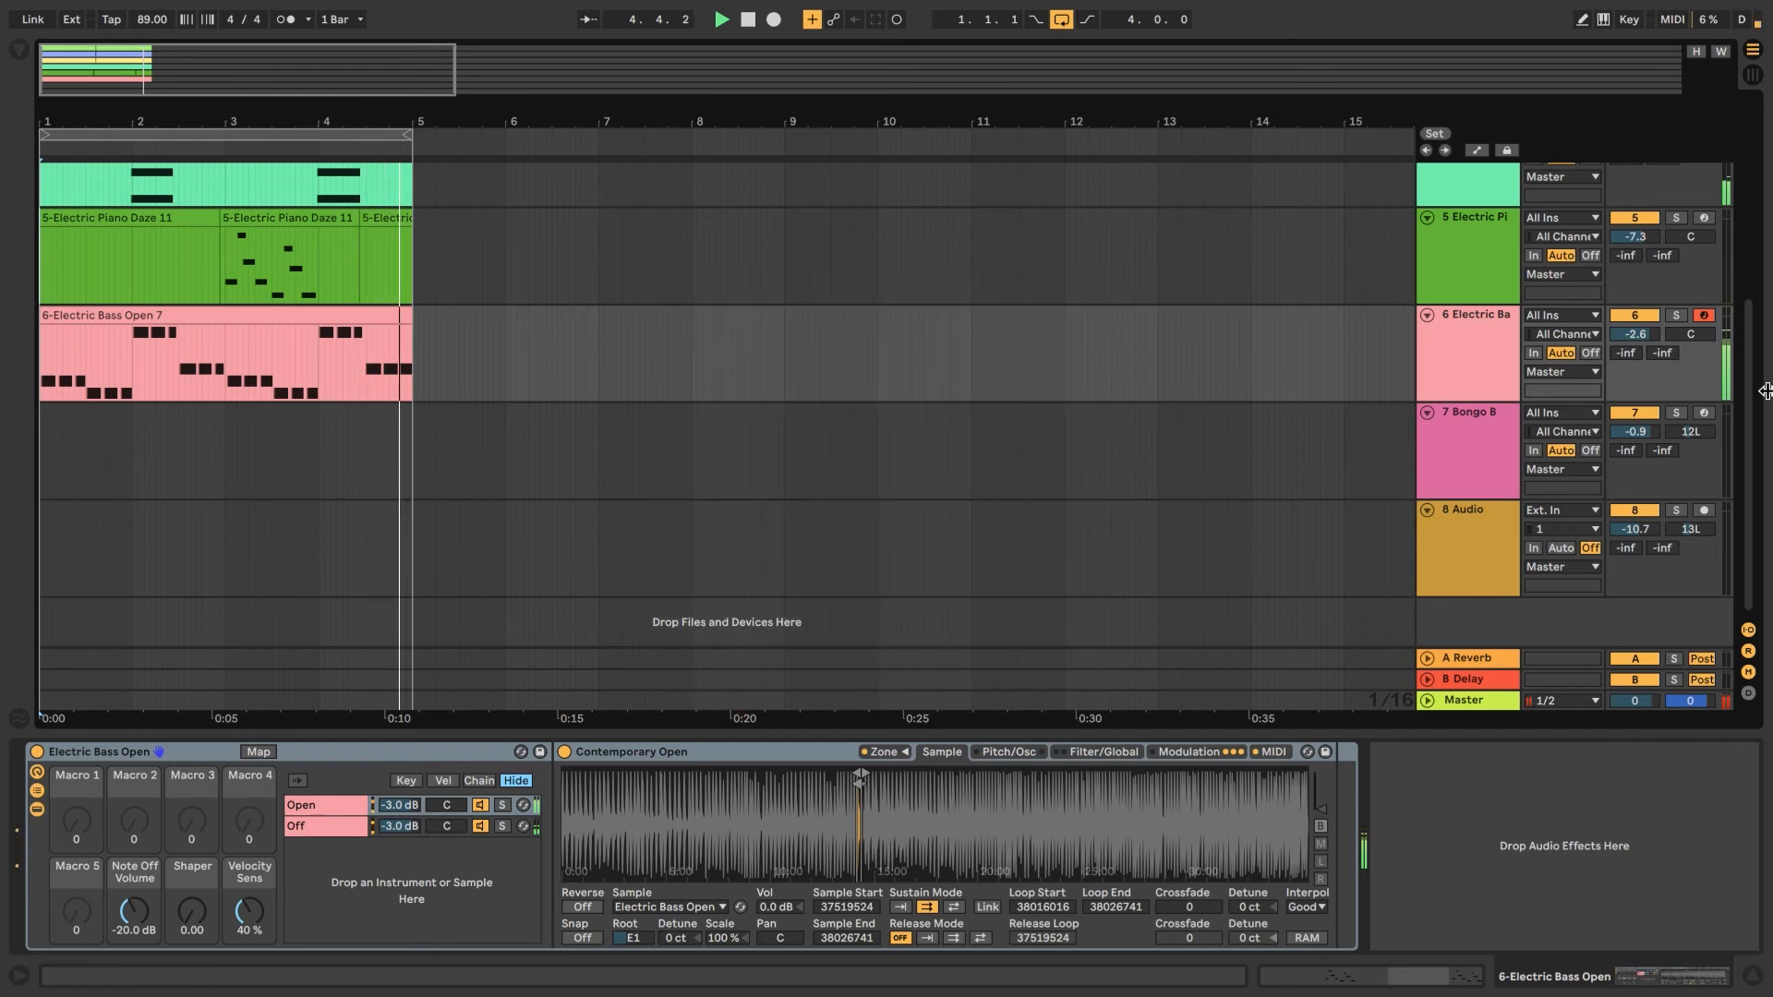
pyautogui.click(1704, 415)
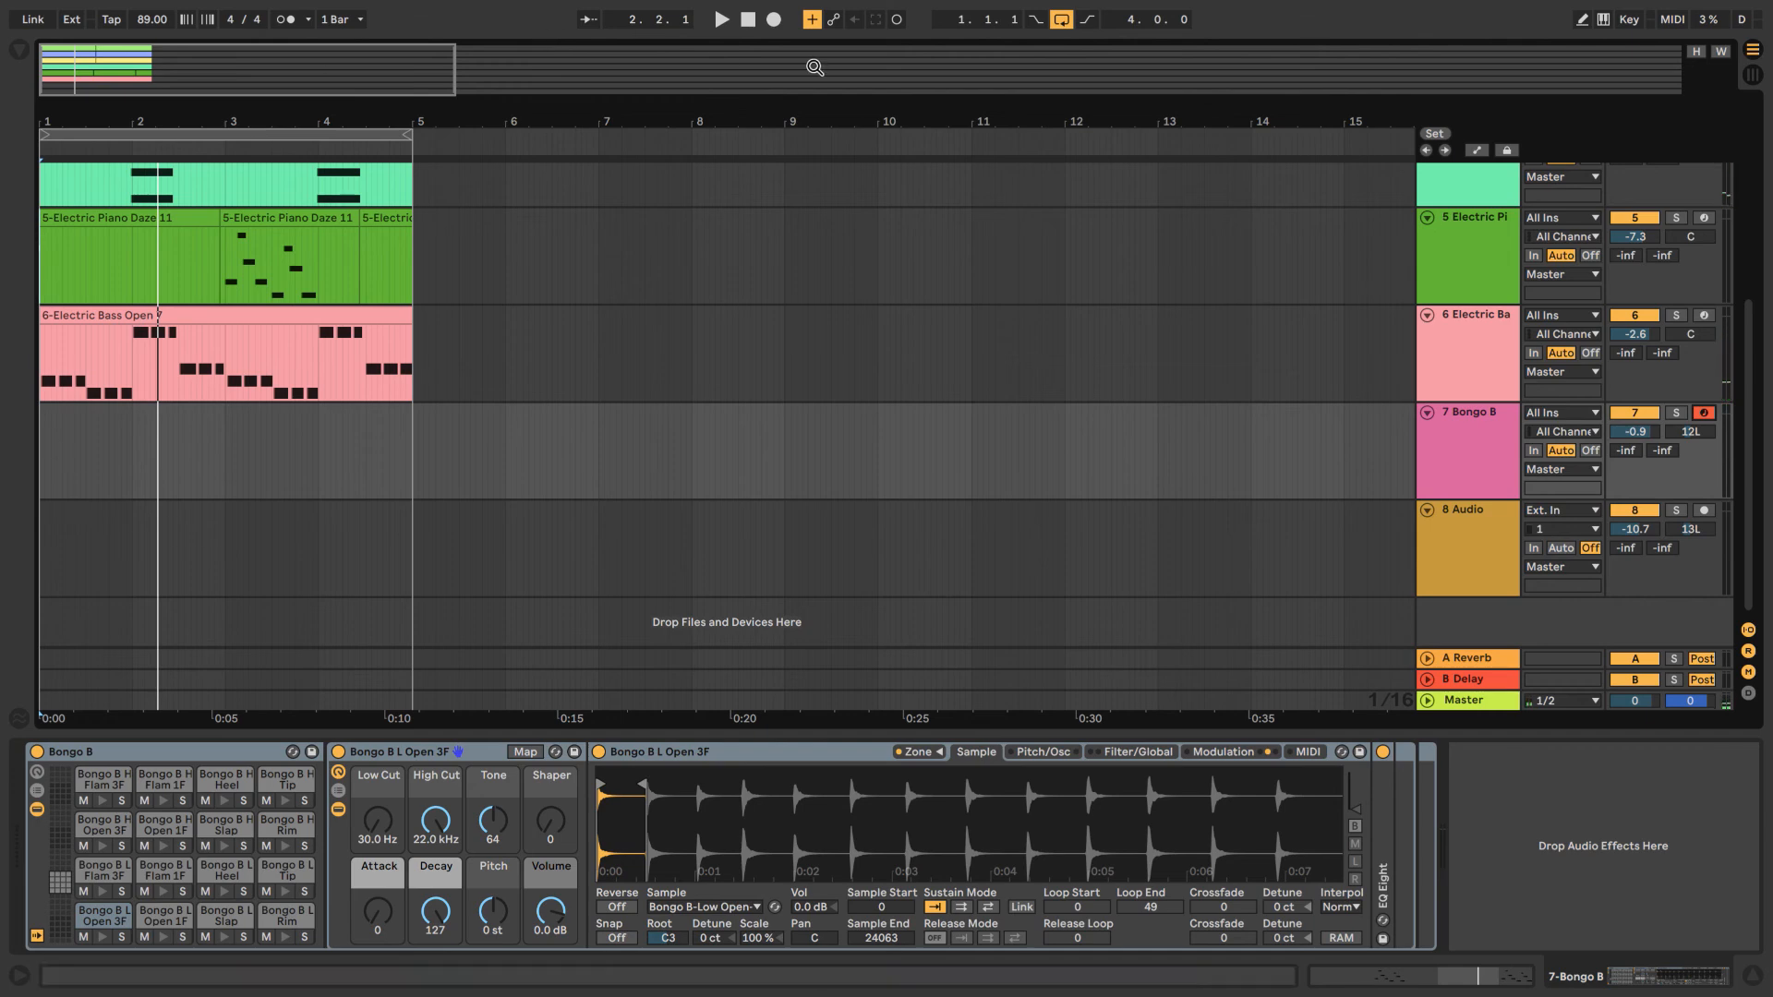
pyautogui.press('F9')
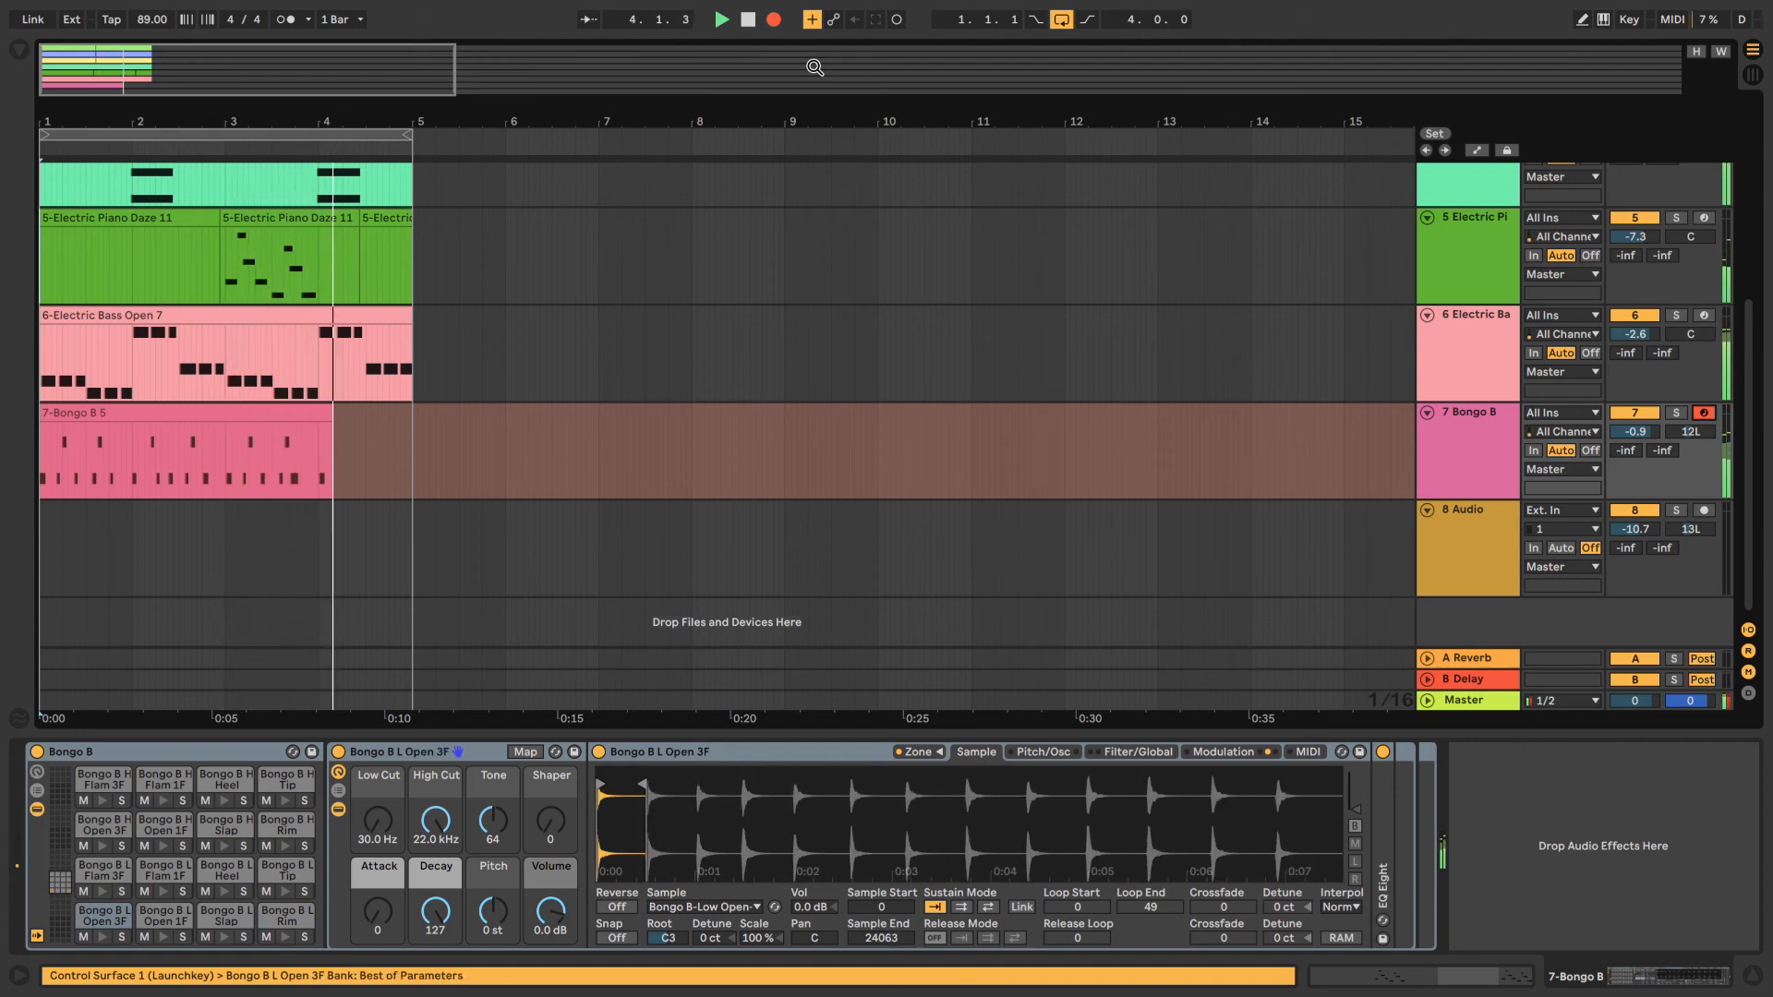
pyautogui.press('space')
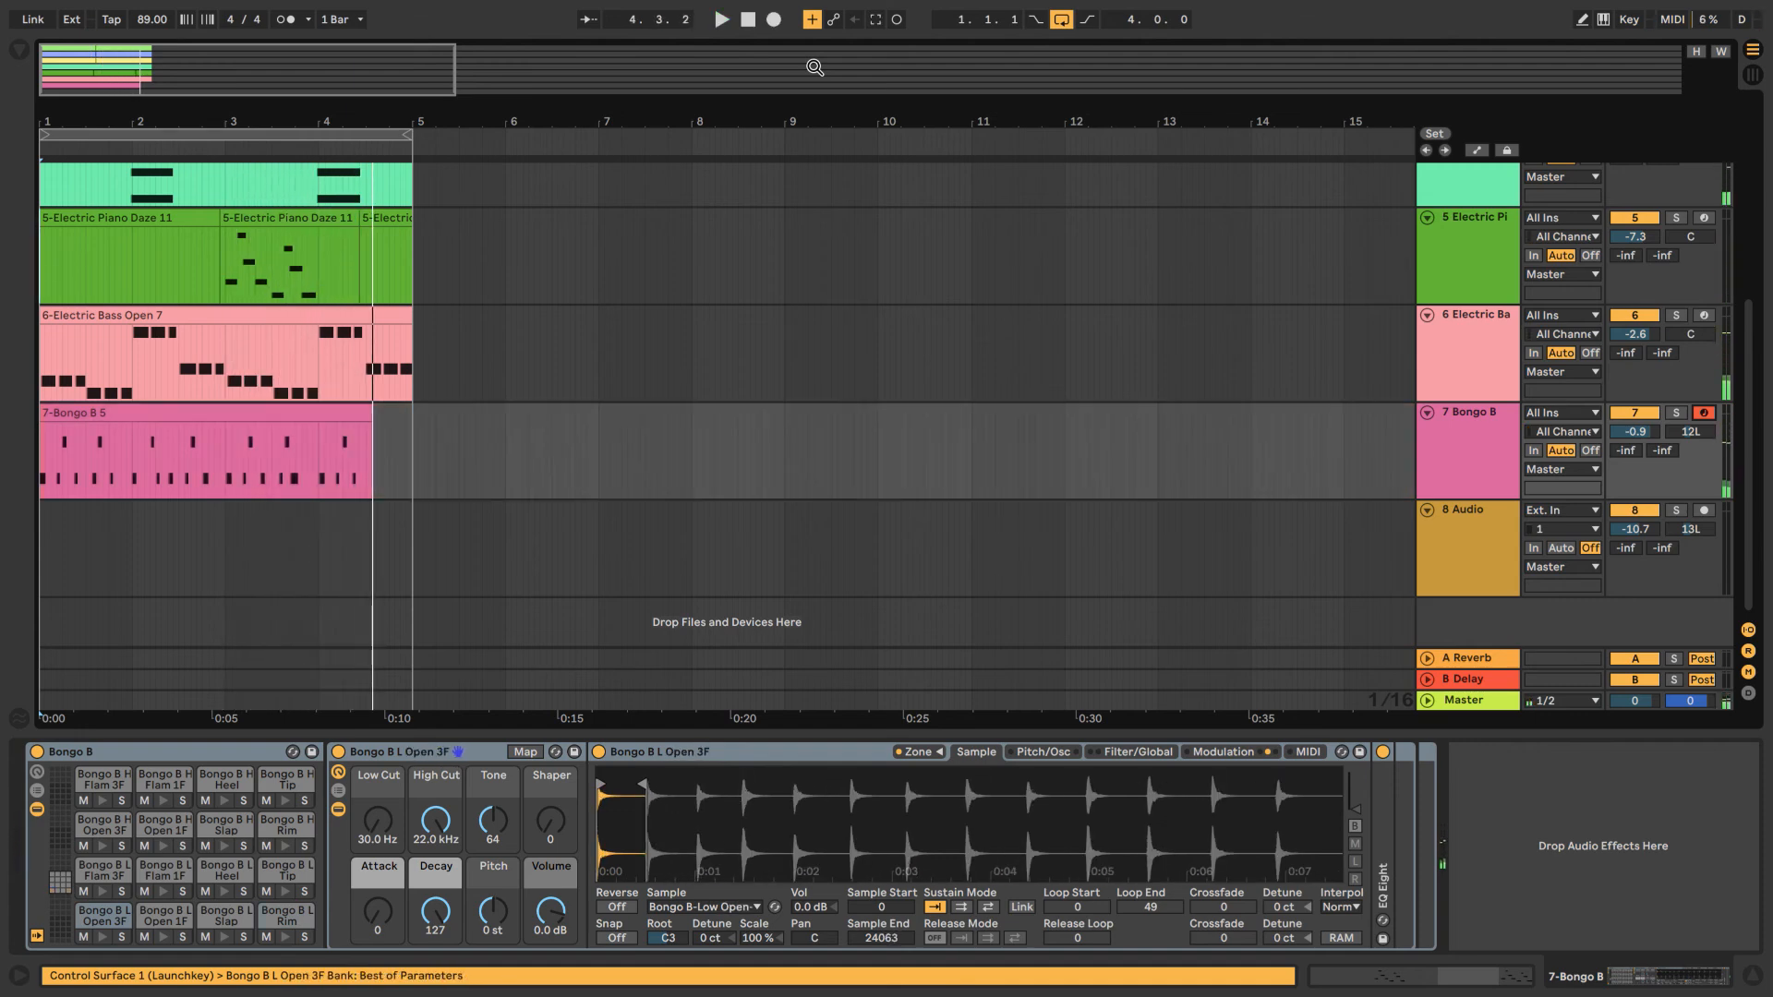
pyautogui.hotkey('ctrl', 'z')
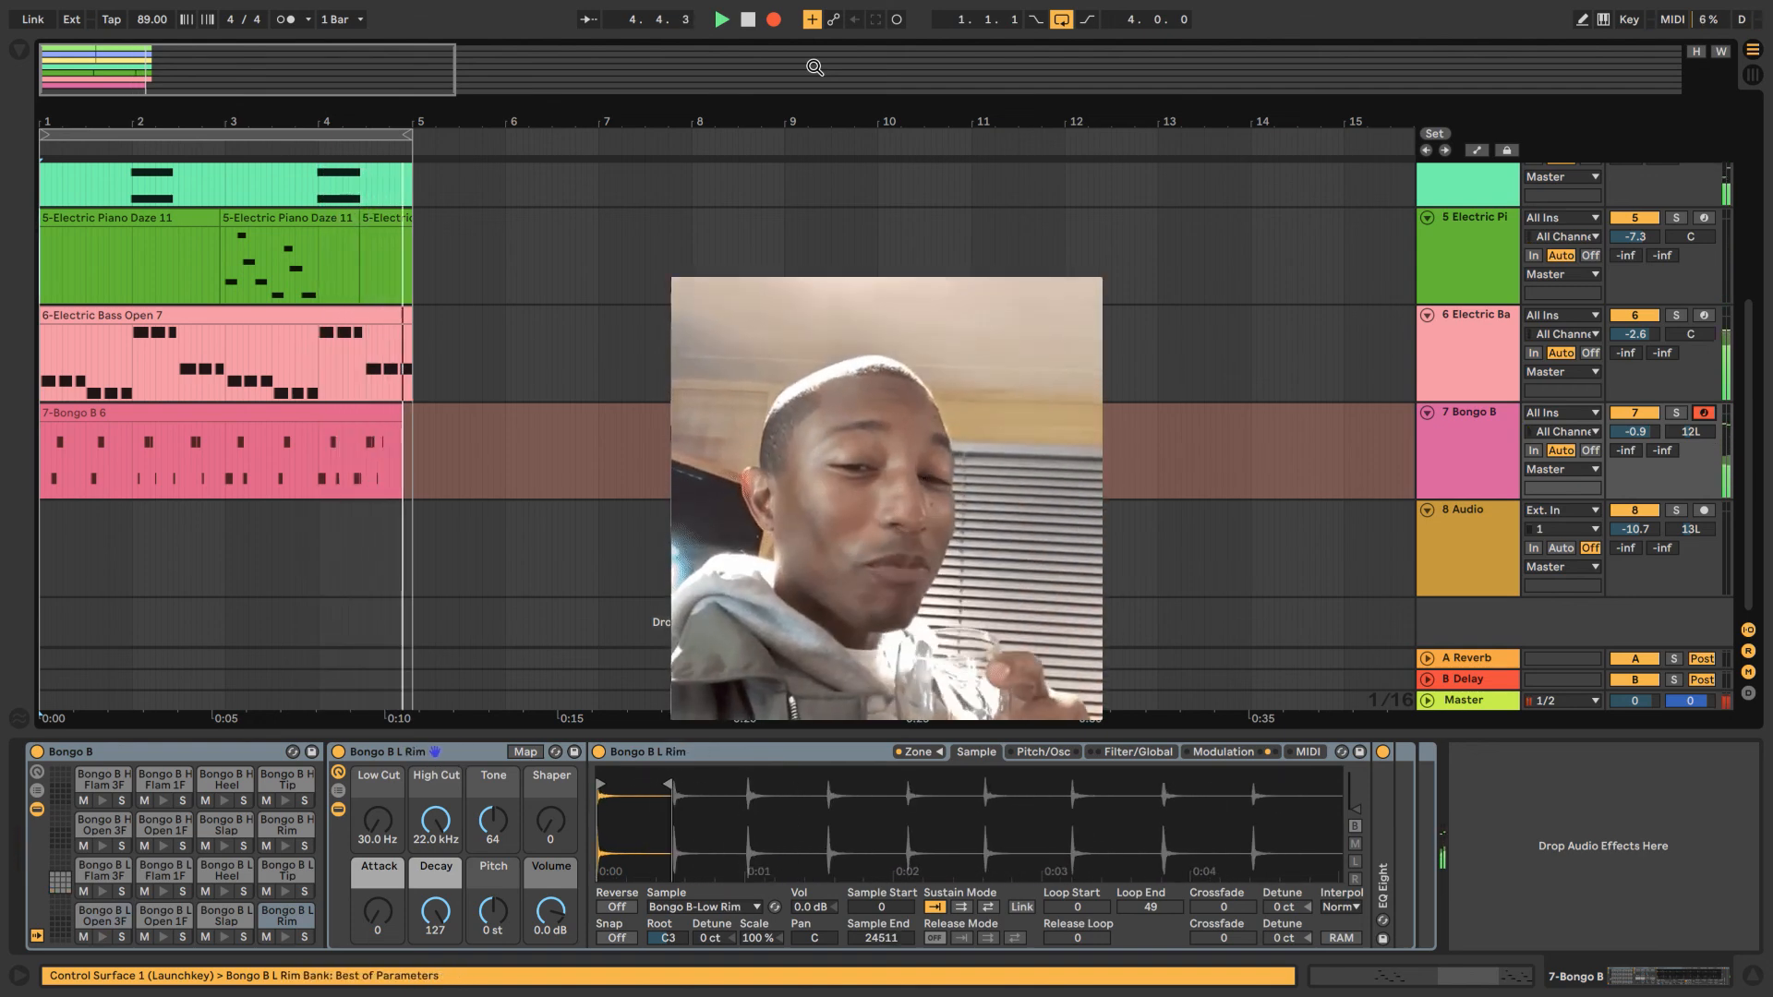
# - Record a bongo pattern on the Bongo B track across the four-bar loop and keep the full beat playing
pyautogui.press('F9')
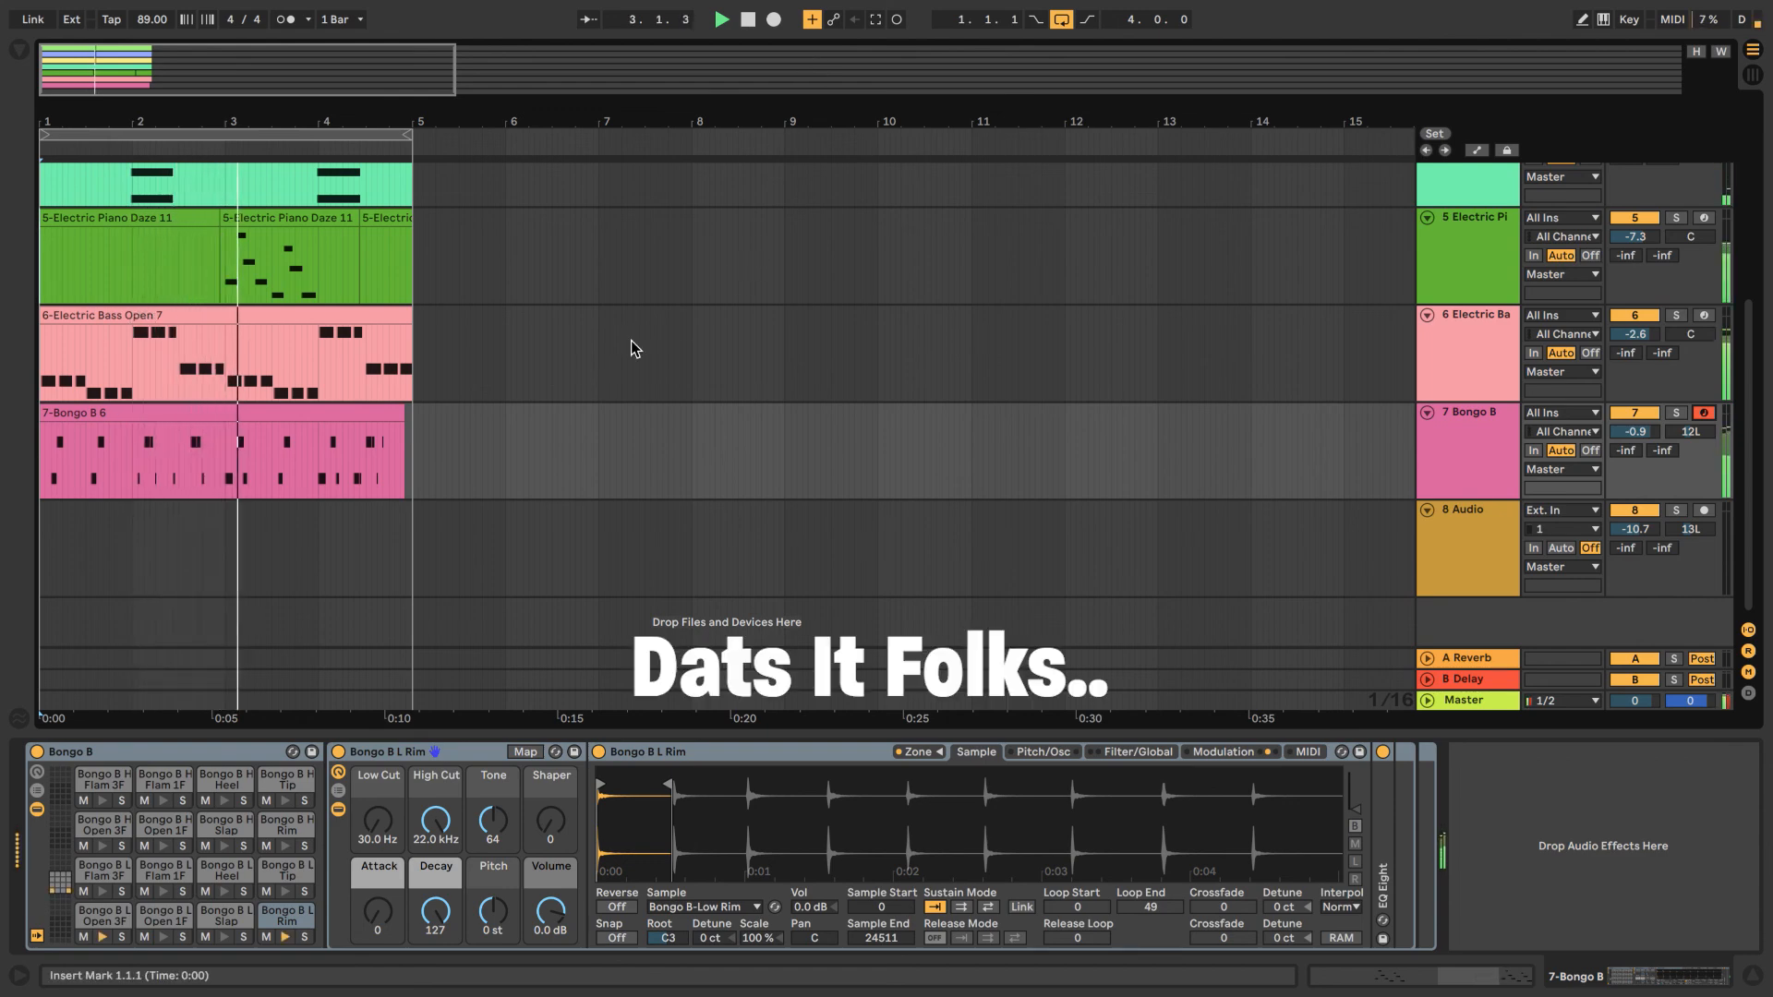
pyautogui.scroll(1, 441, 407)
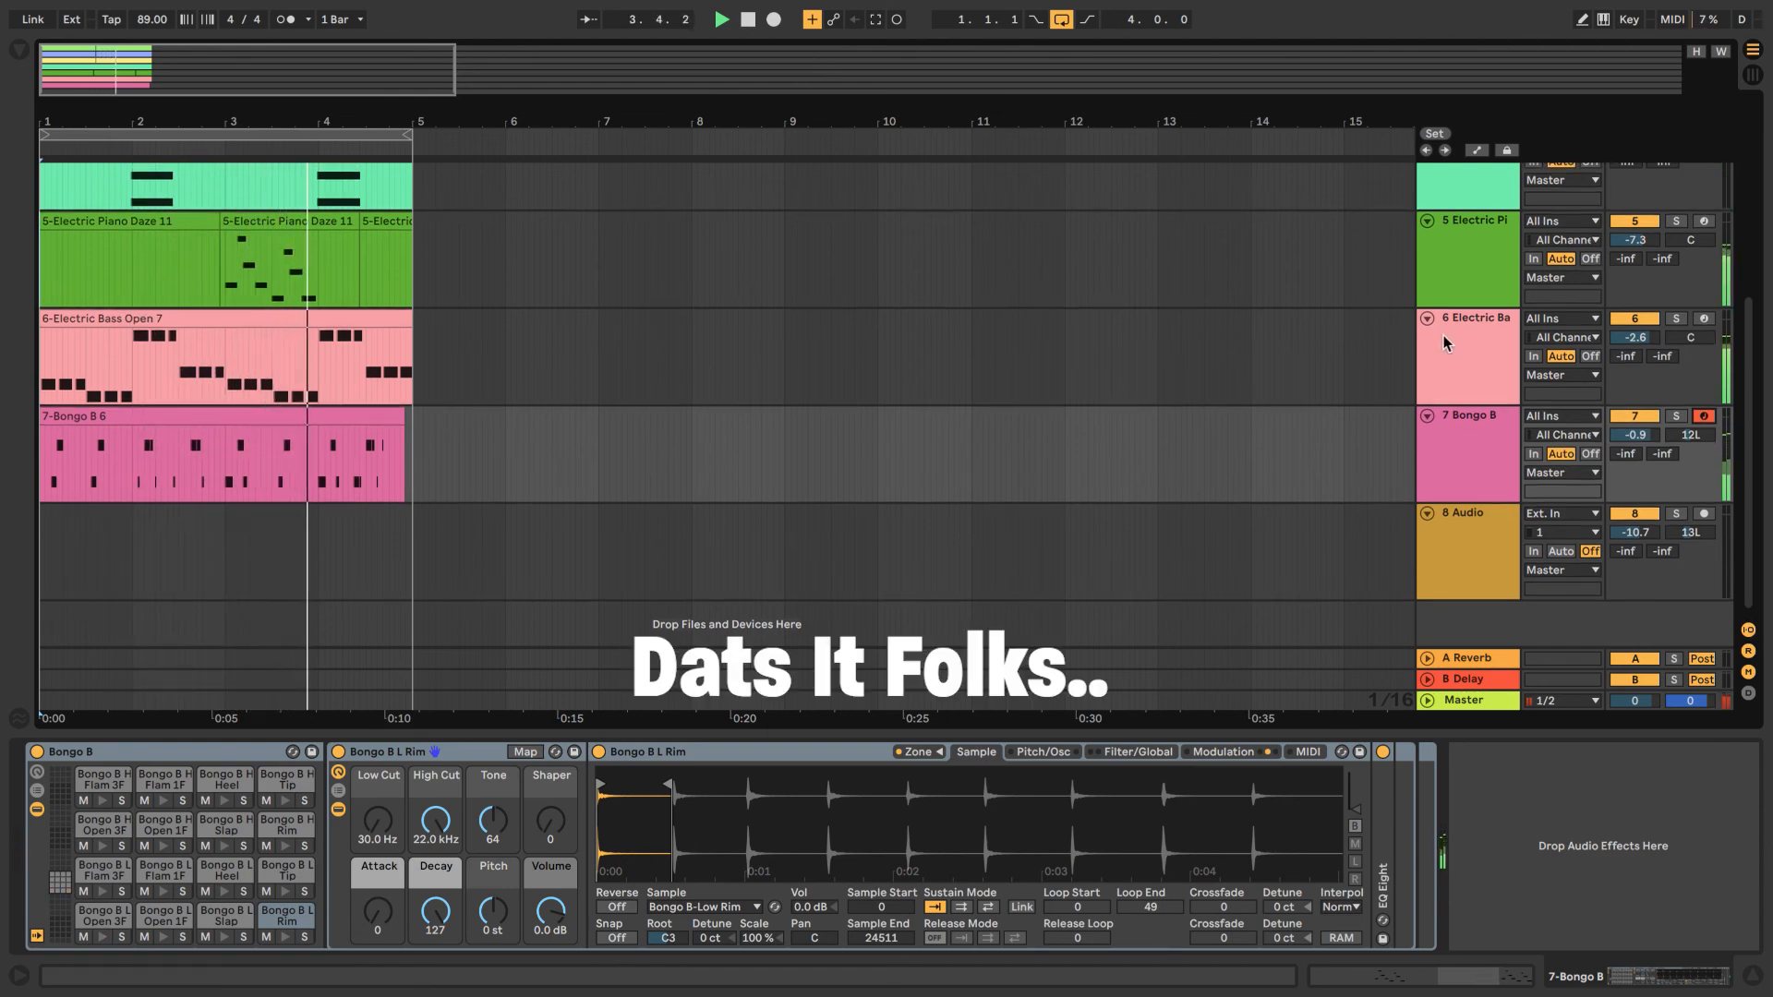